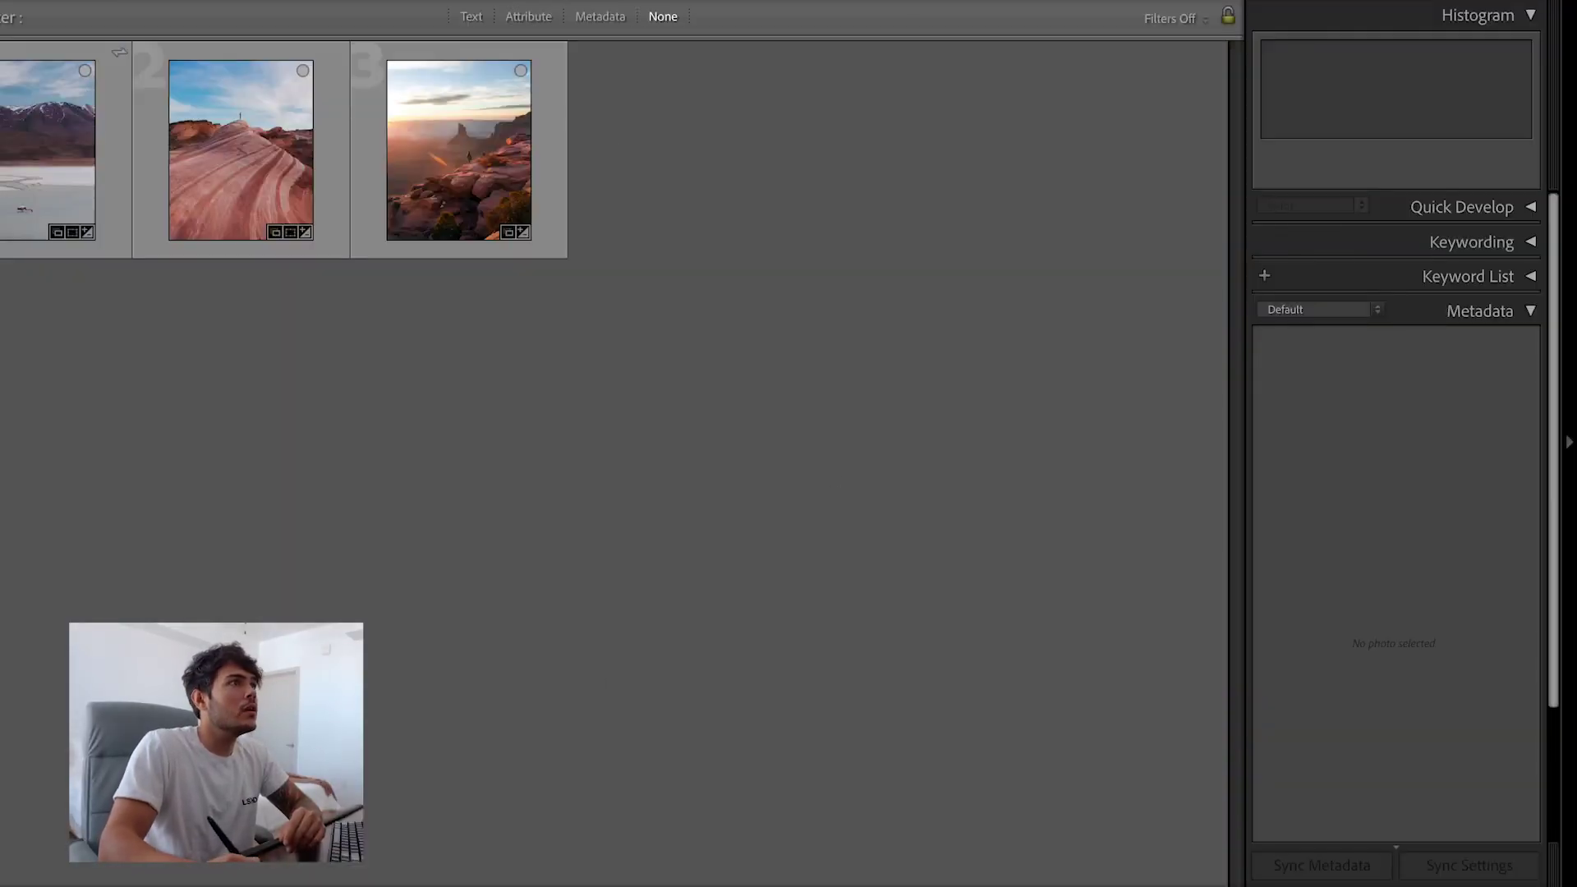
- Open the striped rock photo in Develop and paint an Adjustment Brush stroke across its stripes, showing the overlay
{"action": "double_click", "coordinate": [262, 161]}
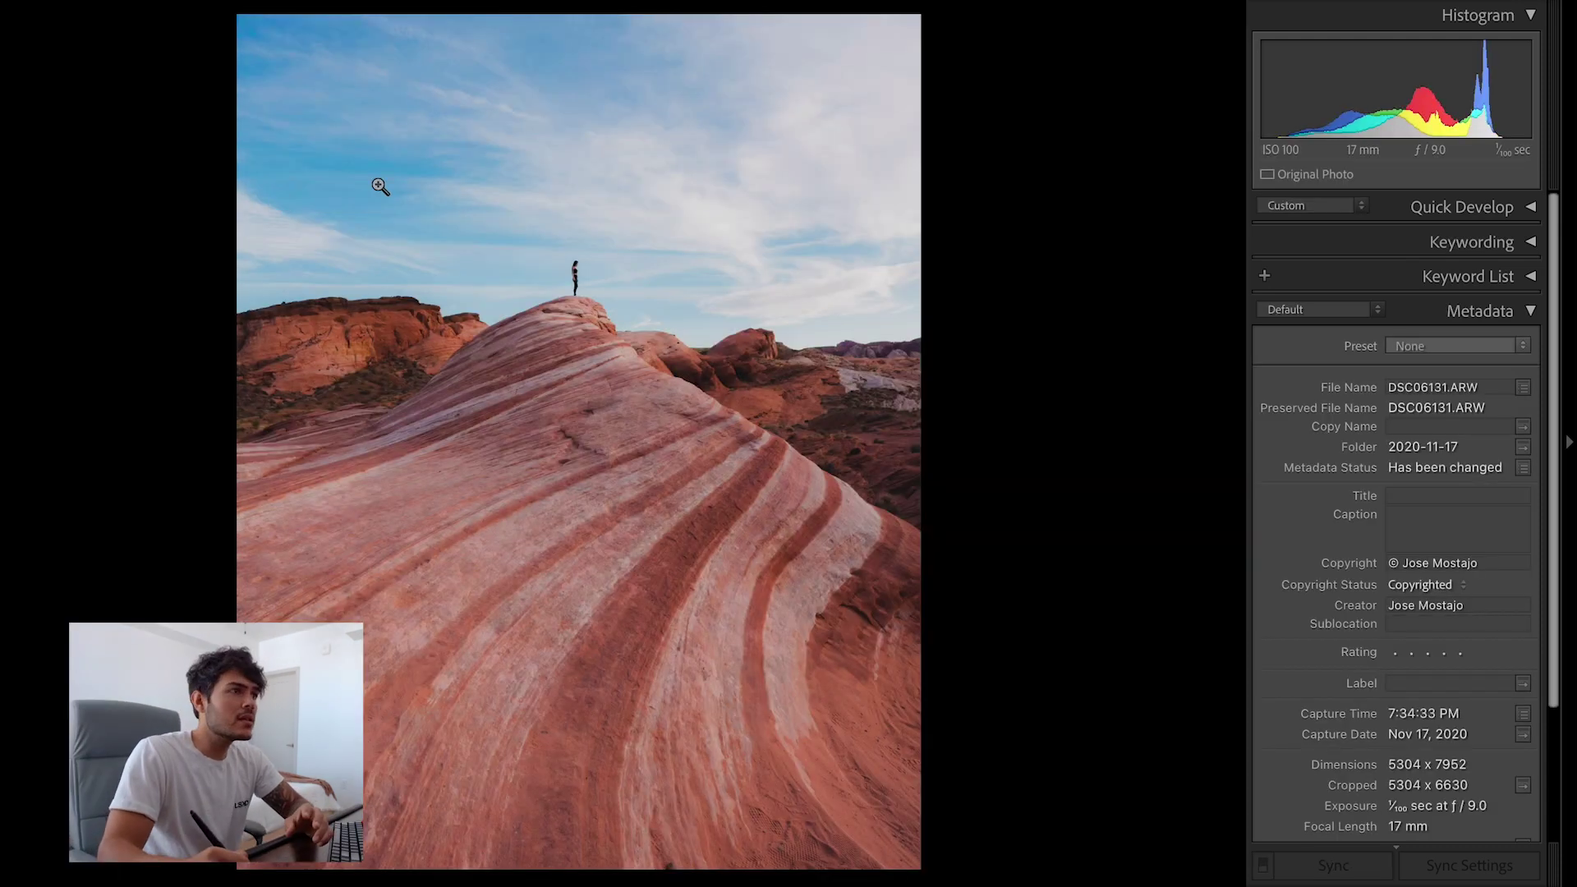
{"action": "key", "text": "d"}
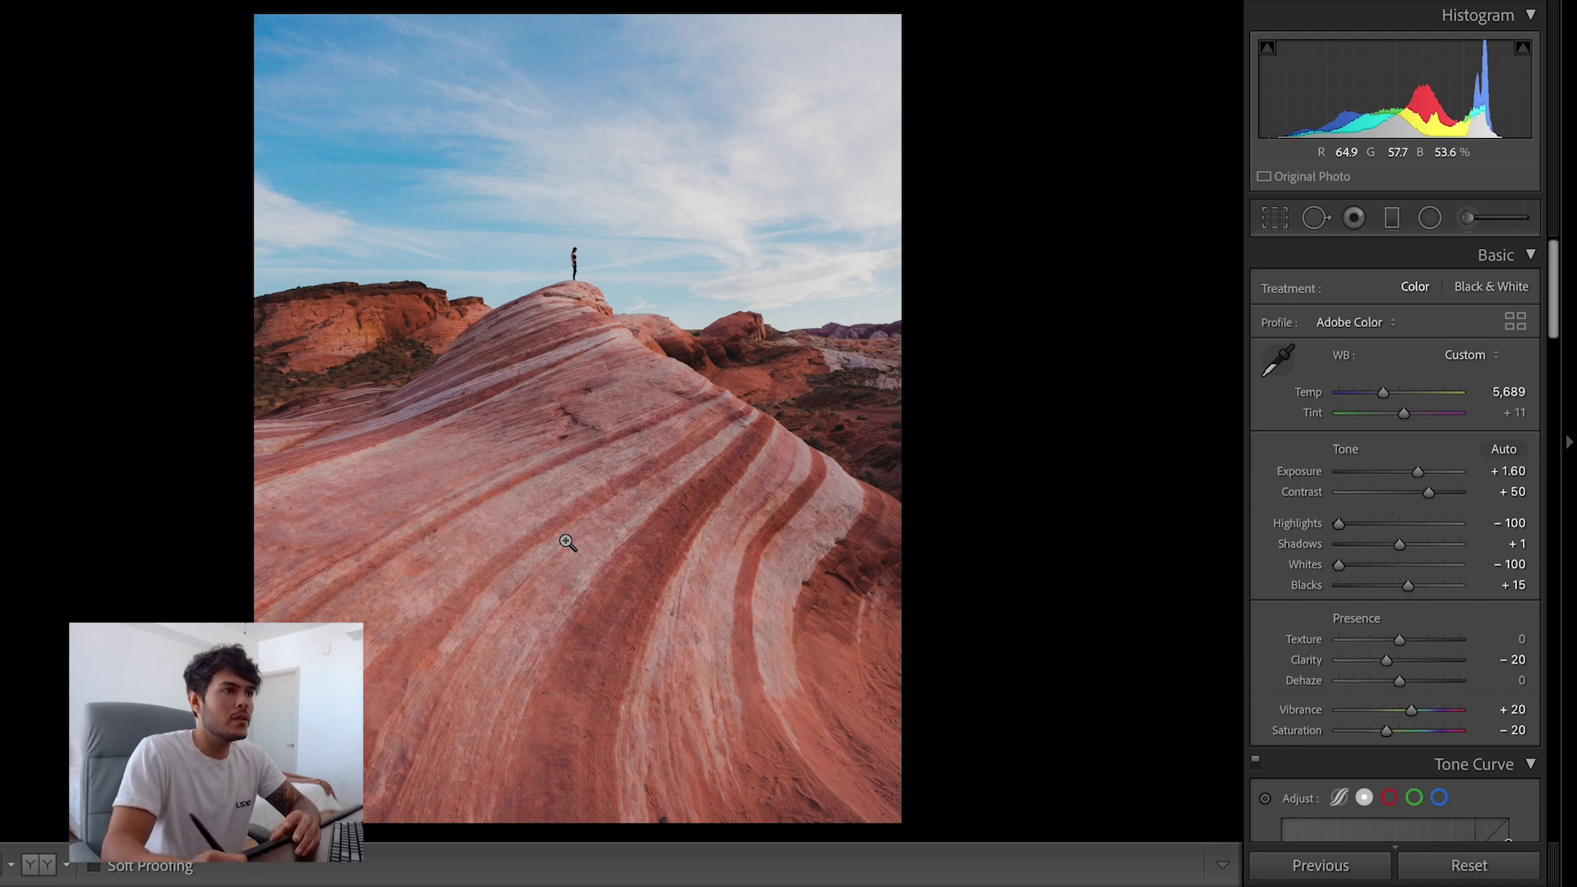
{"action": "left_click", "coordinate": [1436, 217]}
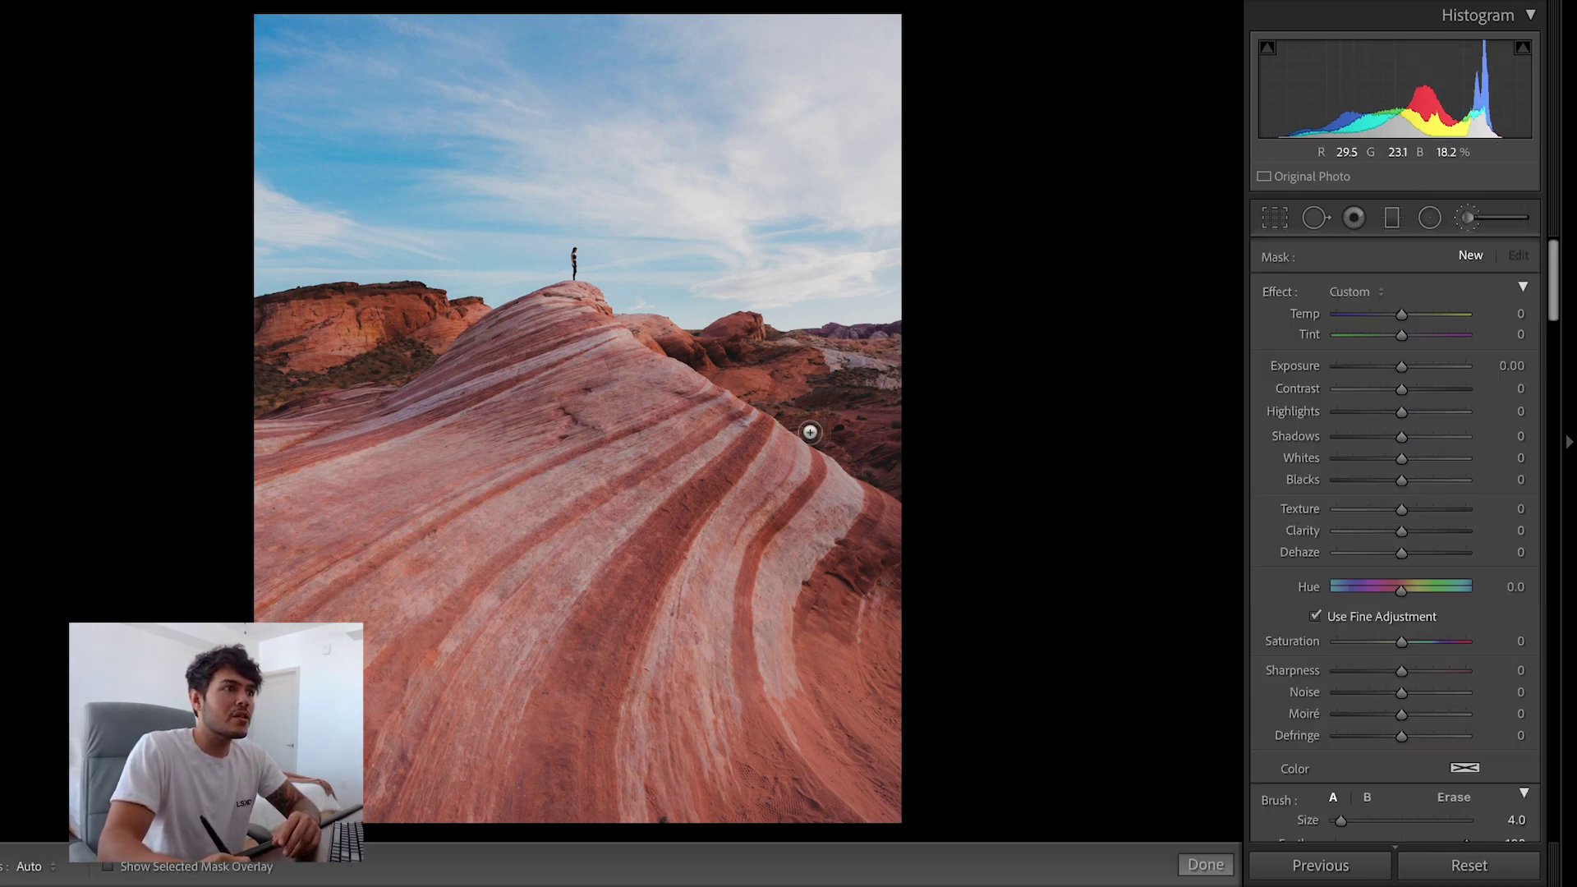
{"action": "left_click_drag", "start_coordinate": [759, 497], "coordinate": [739, 544]}
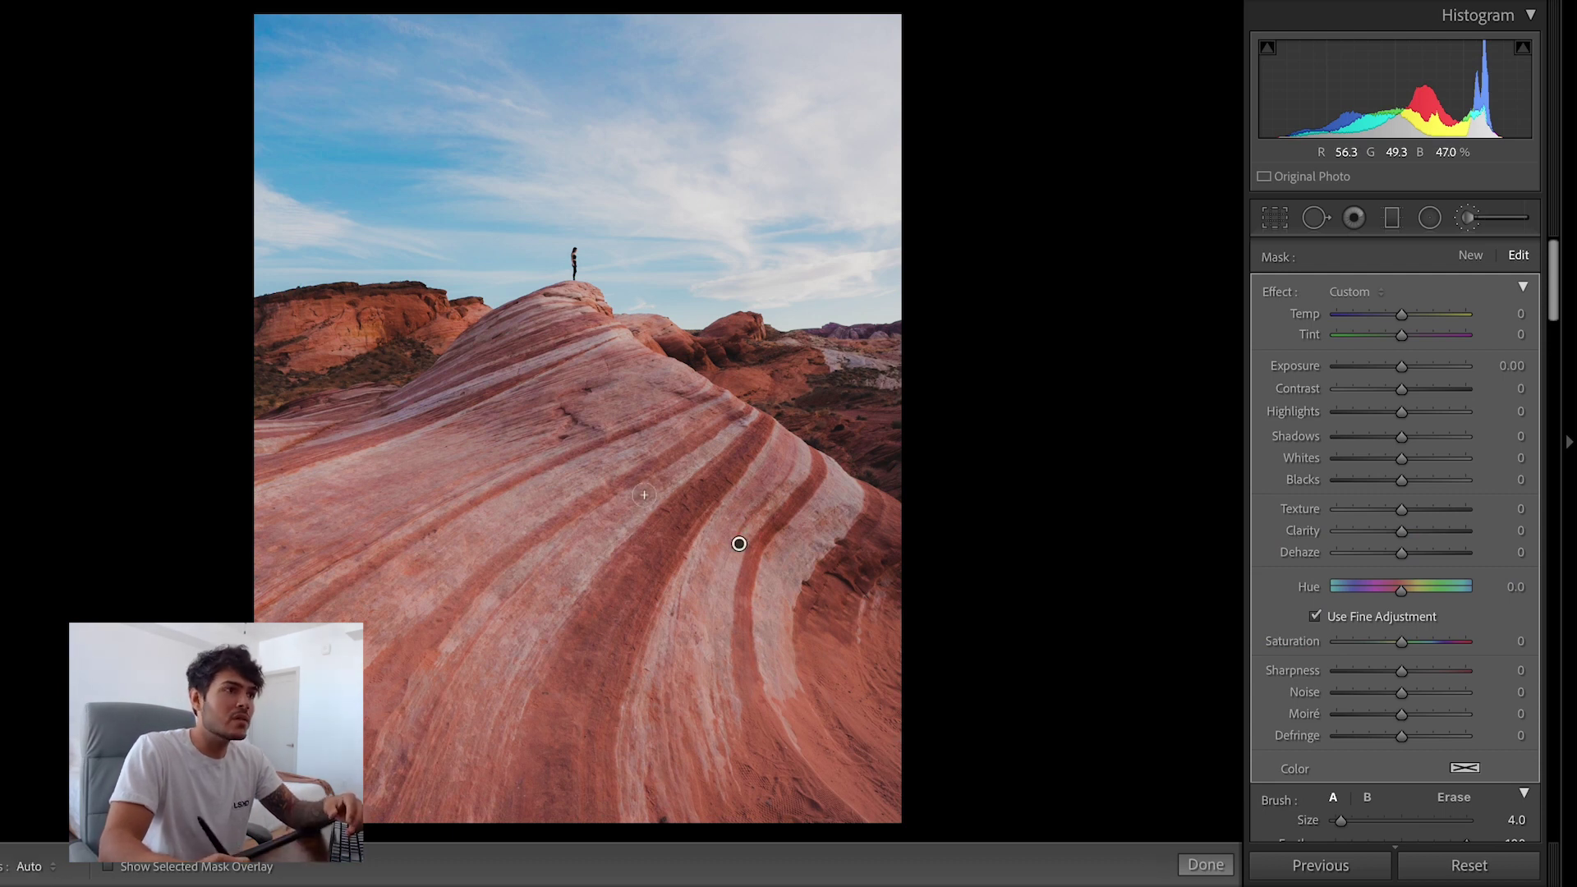
{"action": "key", "text": "o"}
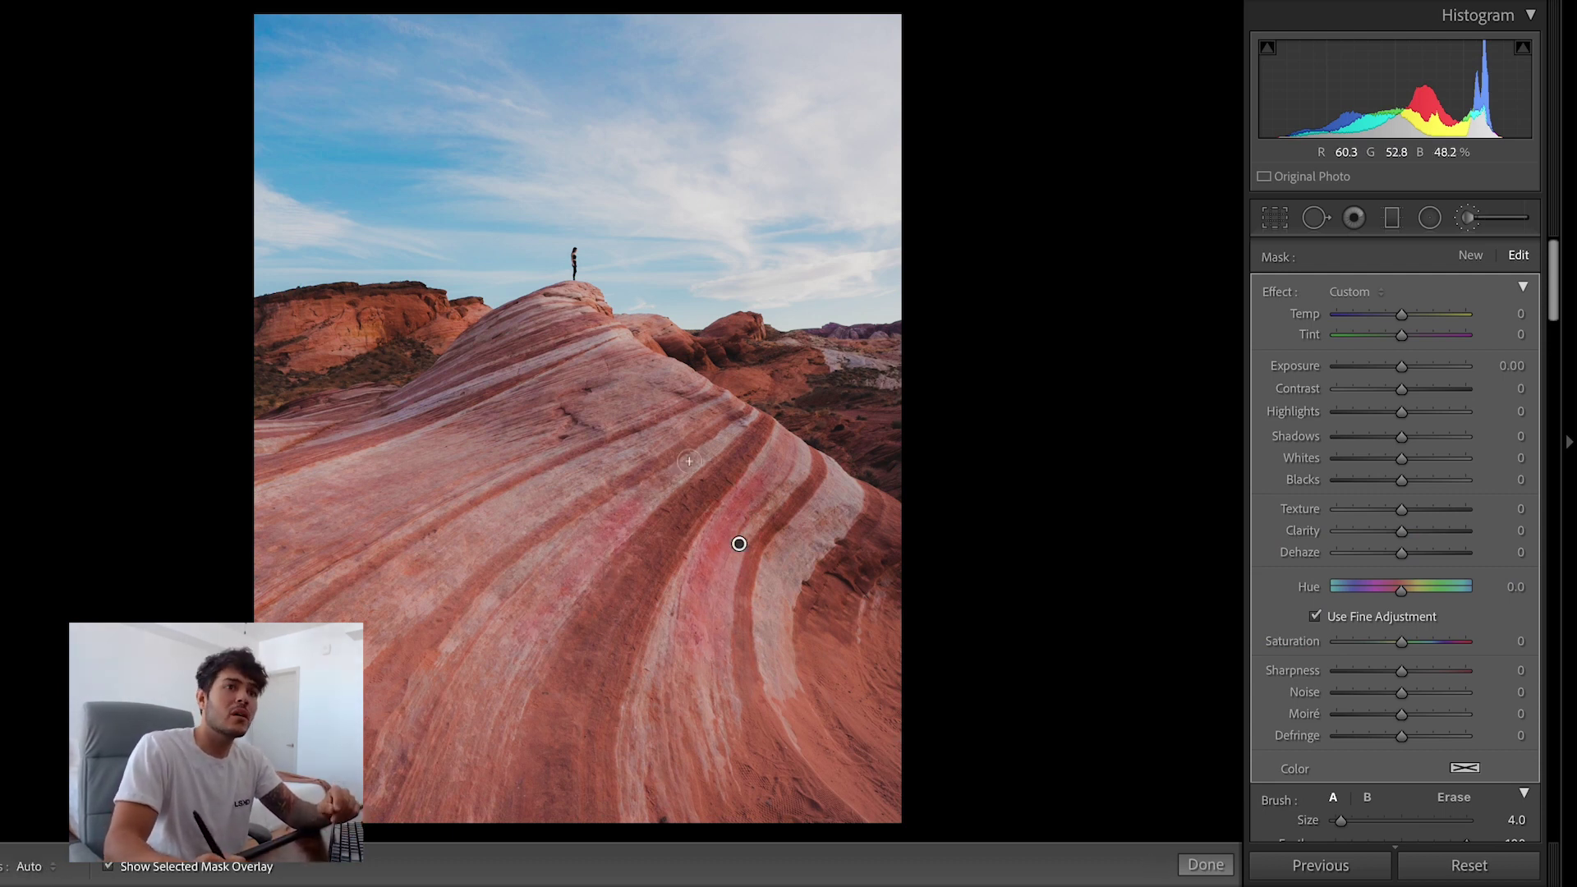
{"action": "key", "text": "h"}
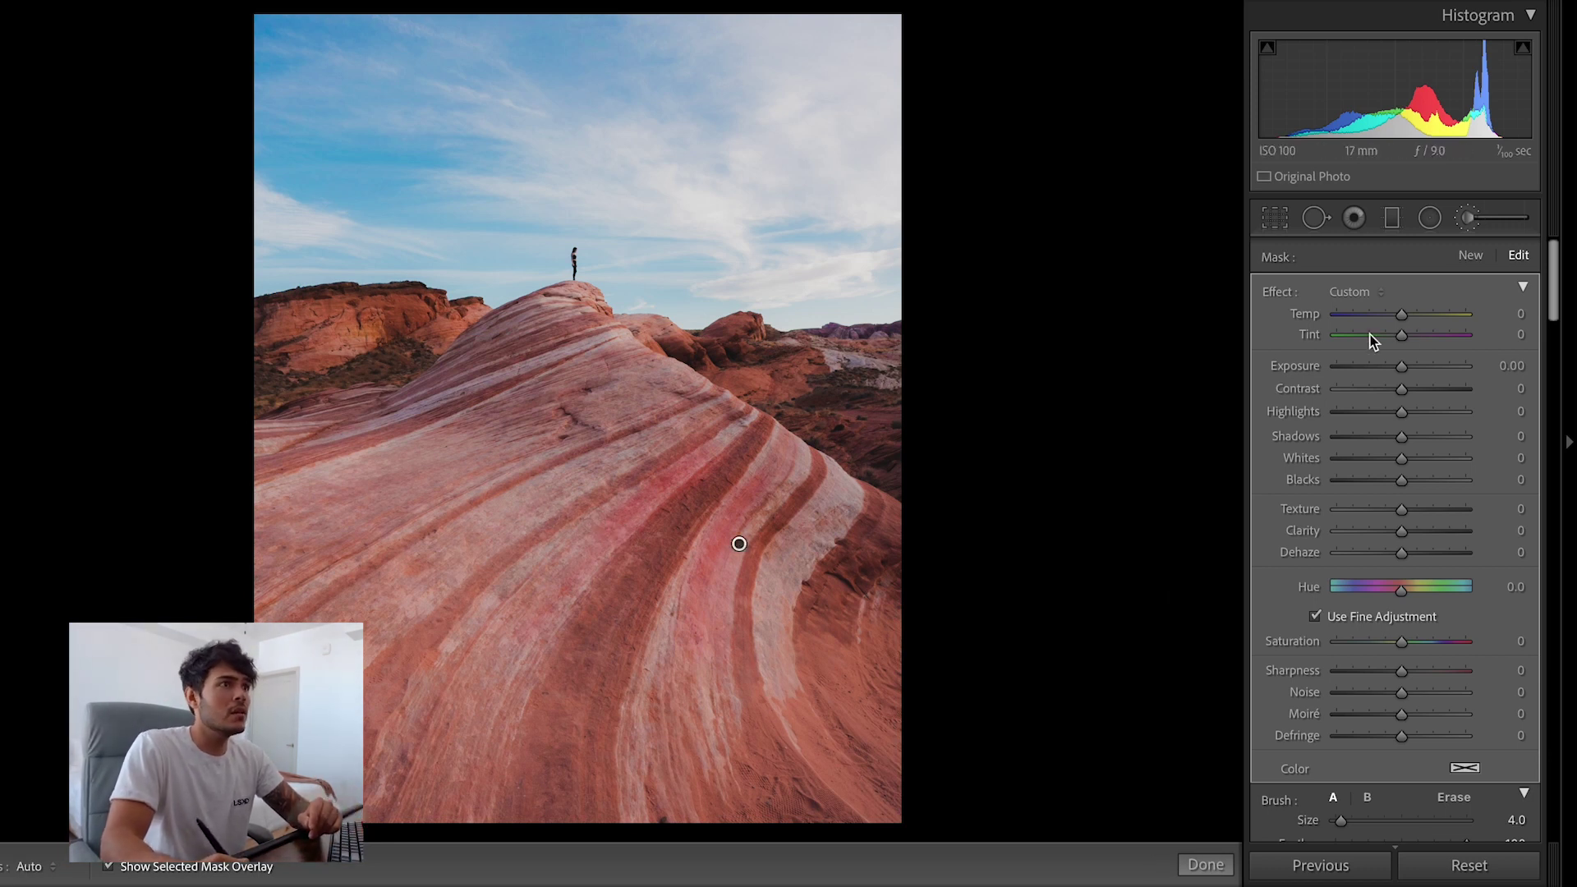
- Draw a graduated filter from the horizon down over the rocks, limit it with a Luminance range mask, and preview the mask
{"action": "key", "text": "m"}
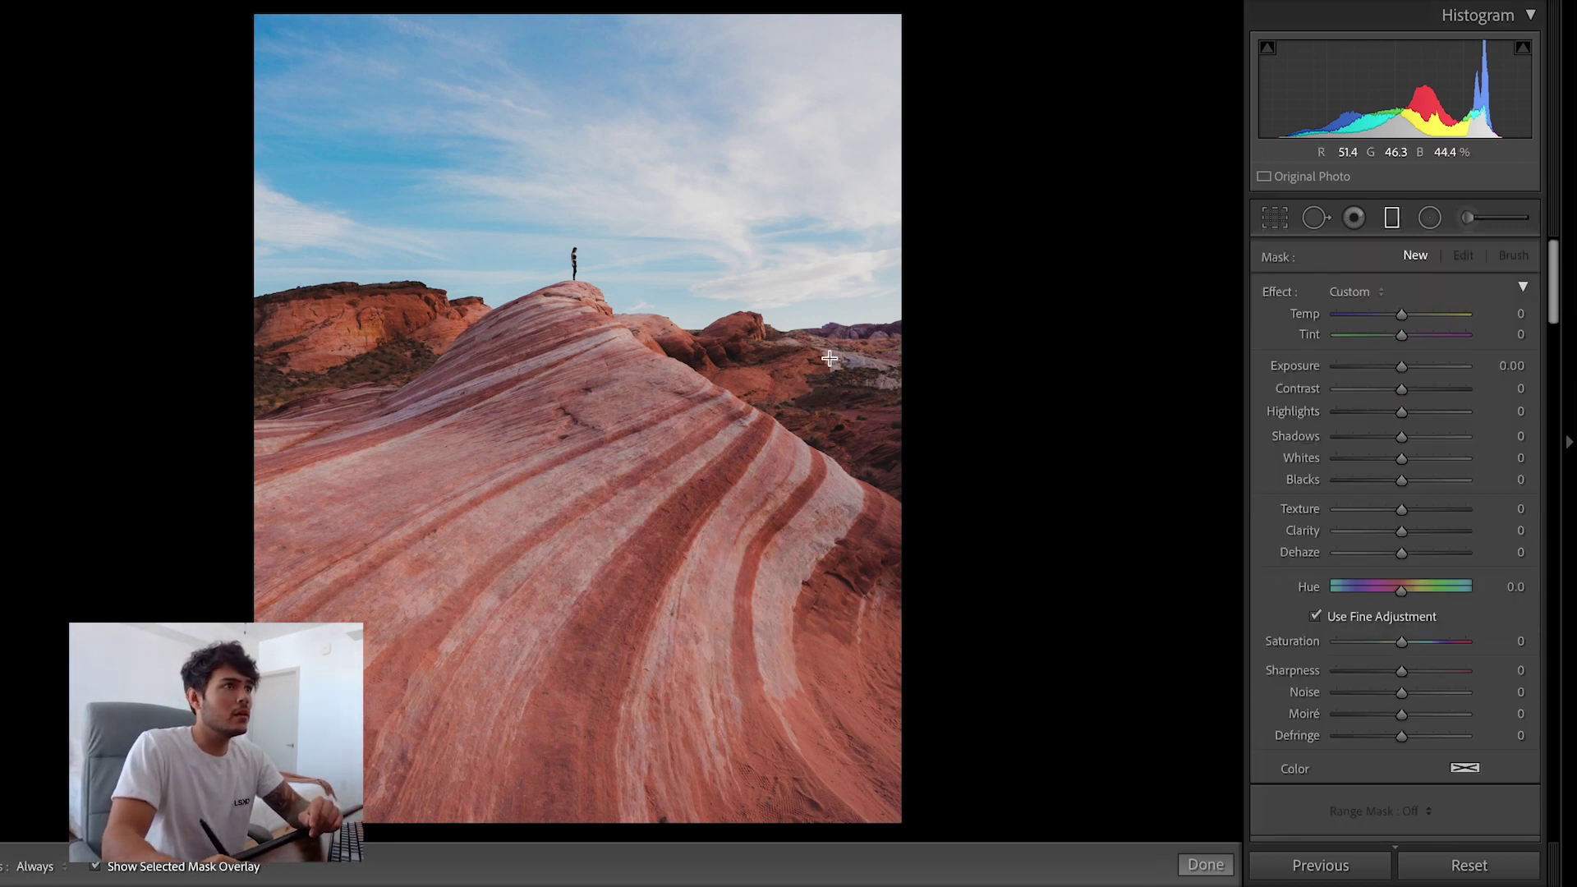
{"action": "left_click_drag", "start_coordinate": [834, 335], "coordinate": [835, 325]}
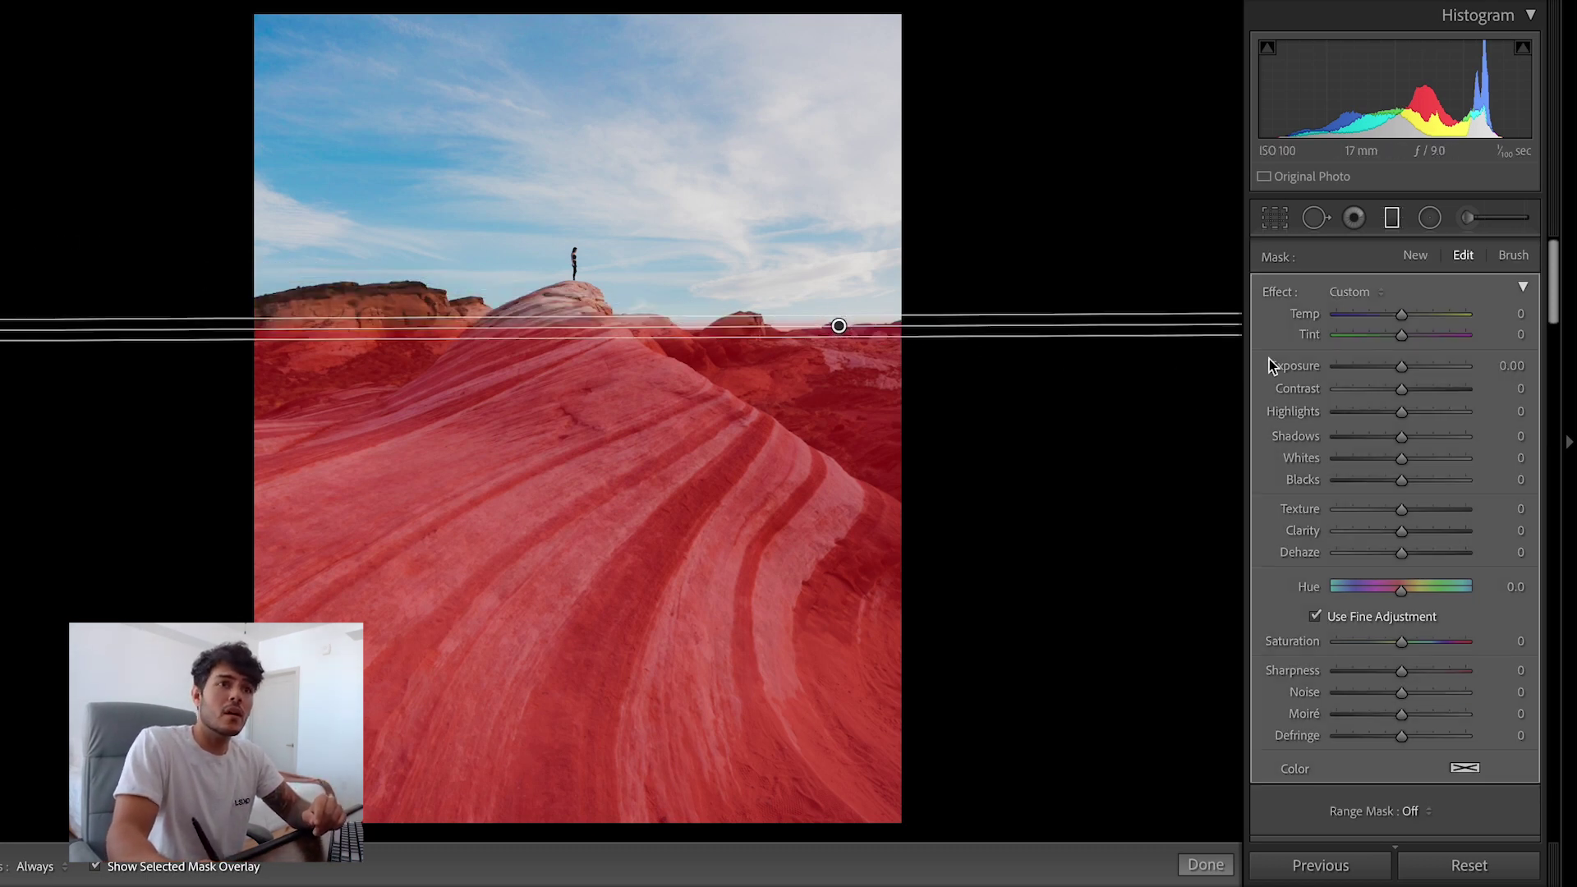
{"action": "left_click_drag", "start_coordinate": [1551, 280], "coordinate": [1553, 316]}
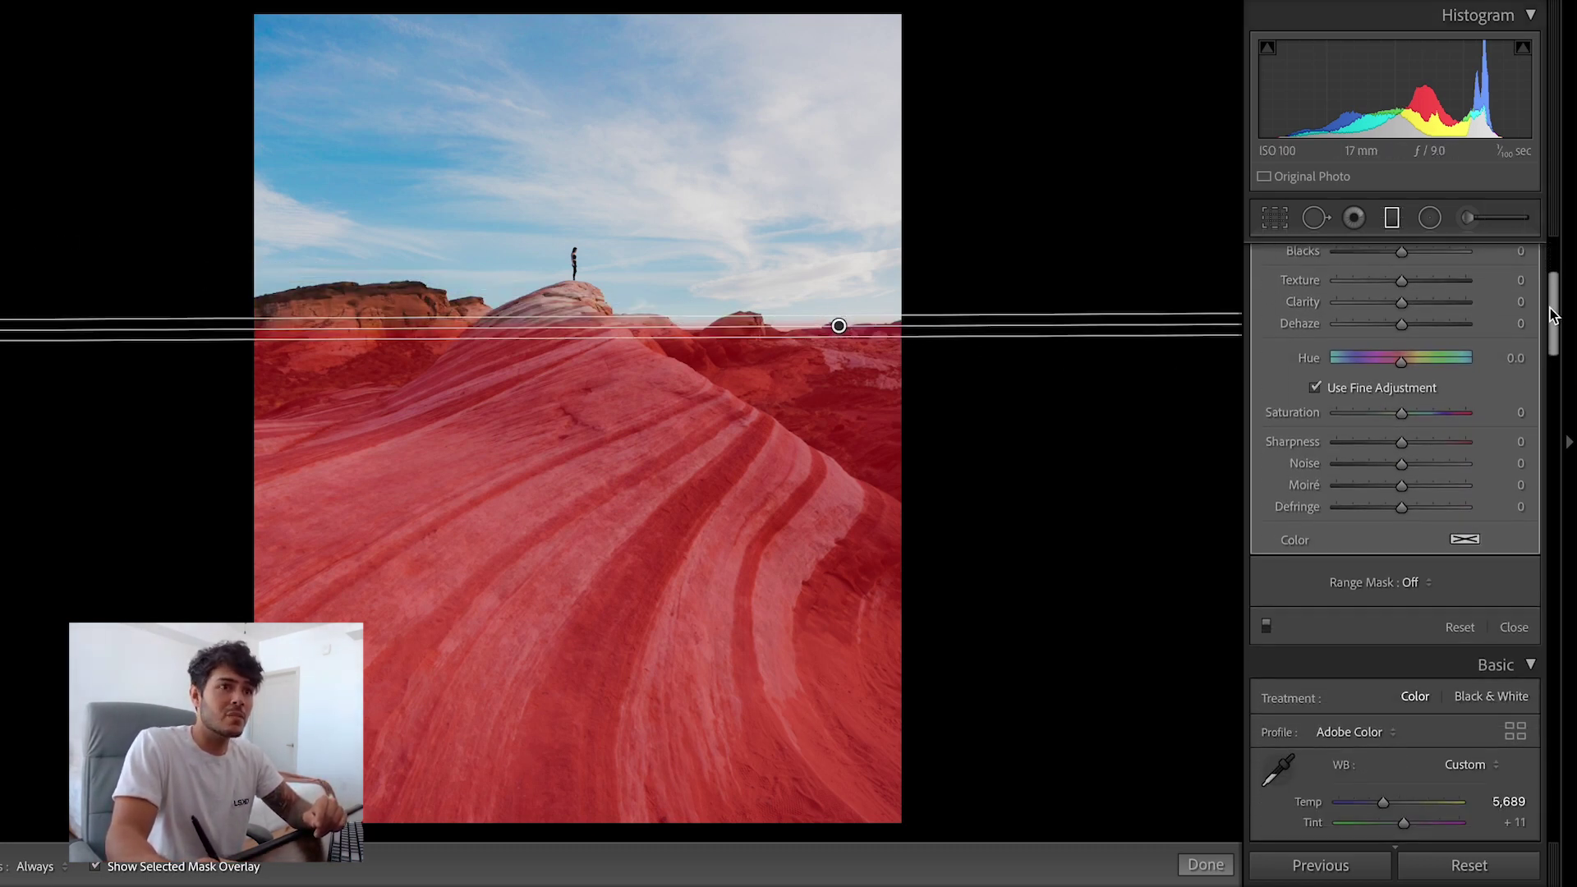
{"action": "left_click", "coordinate": [1411, 582]}
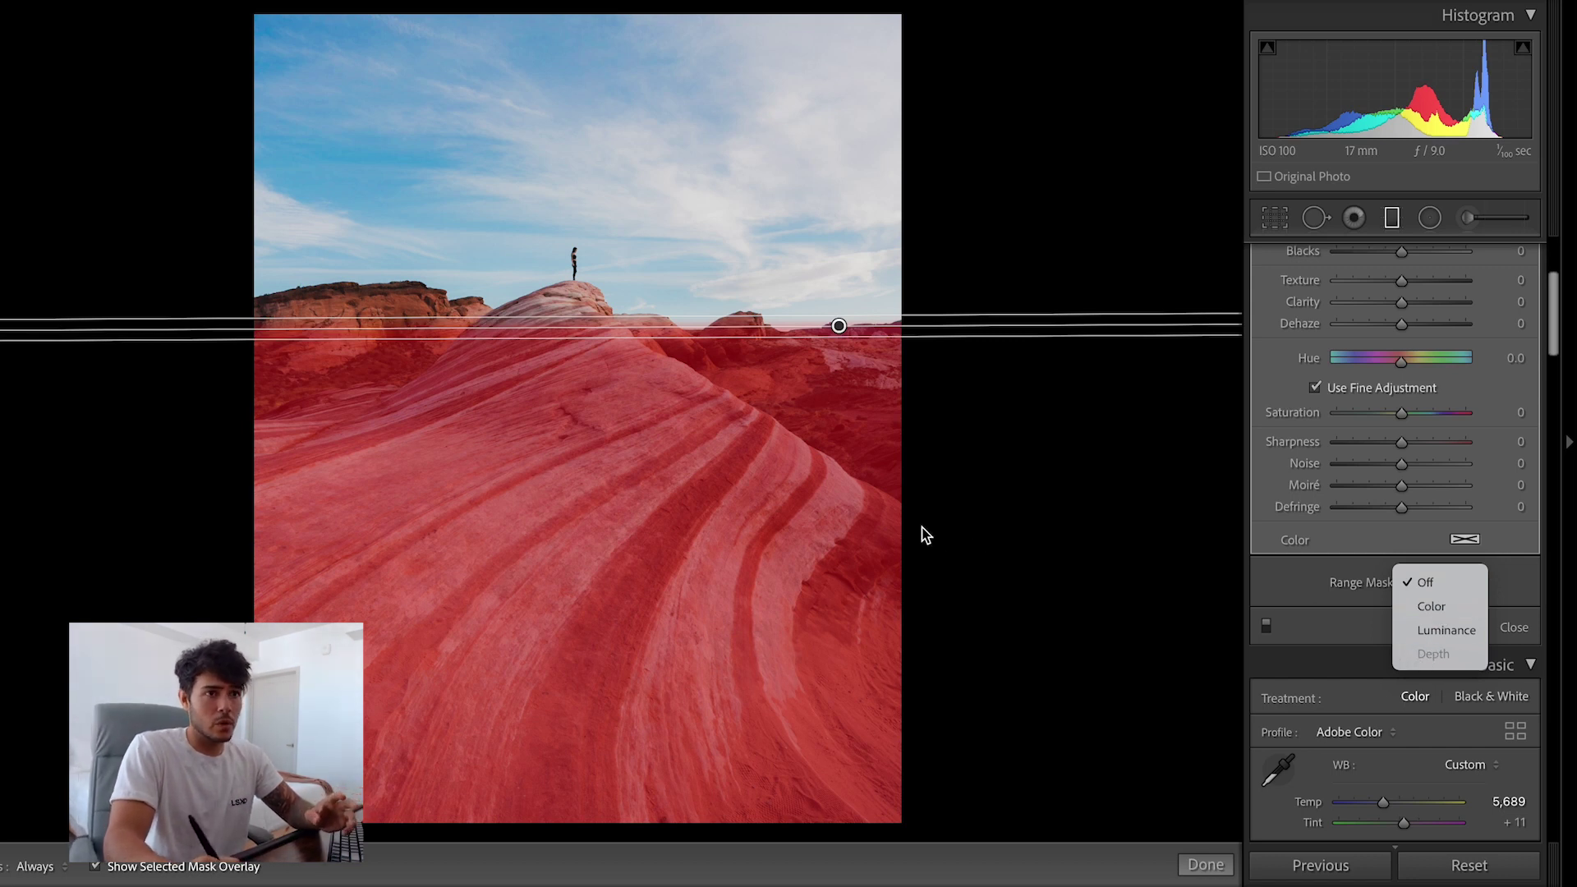
{"action": "left_click", "coordinate": [1407, 630]}
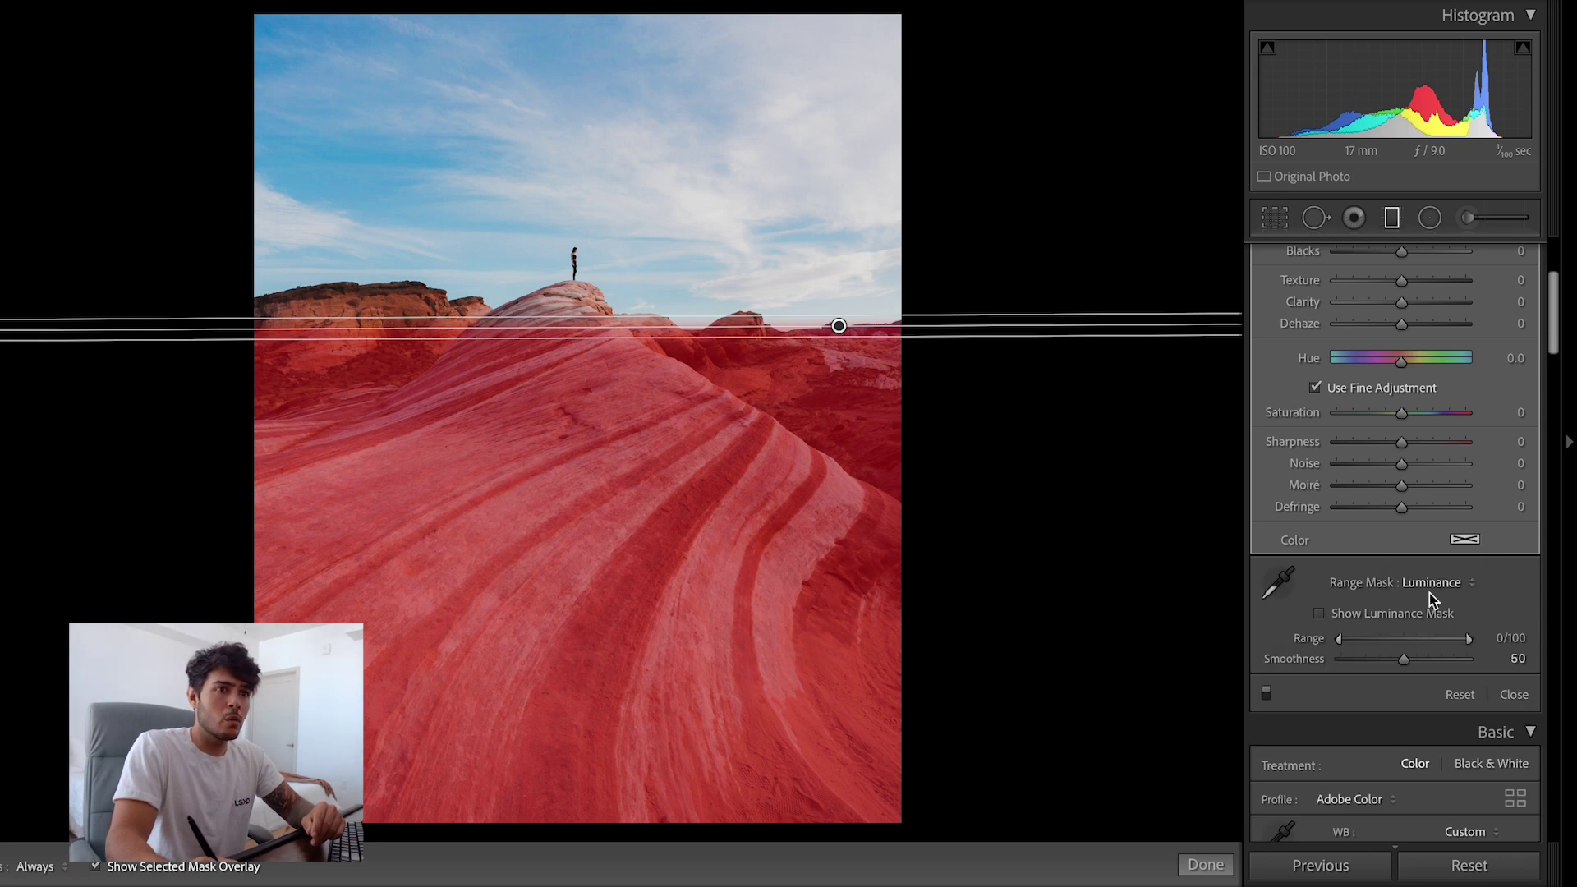
{"action": "left_click", "coordinate": [1367, 622]}
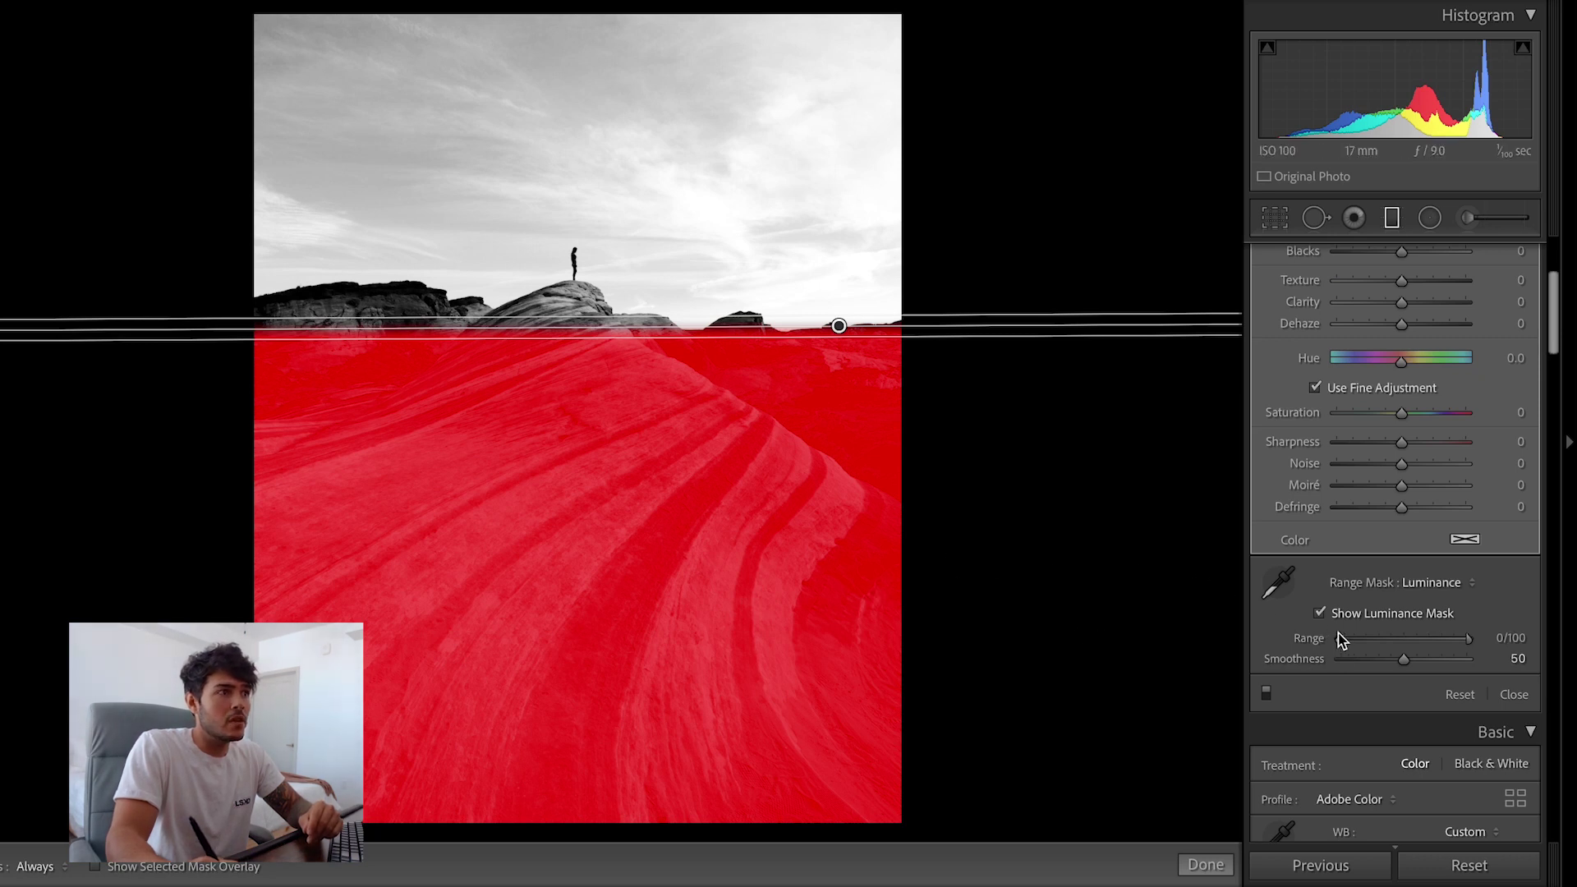
- Set the luminance range to 38–100 with smoothness 28, then hide the mask preview
{"action": "left_click_drag", "start_coordinate": [1341, 641], "coordinate": [1365, 625]}
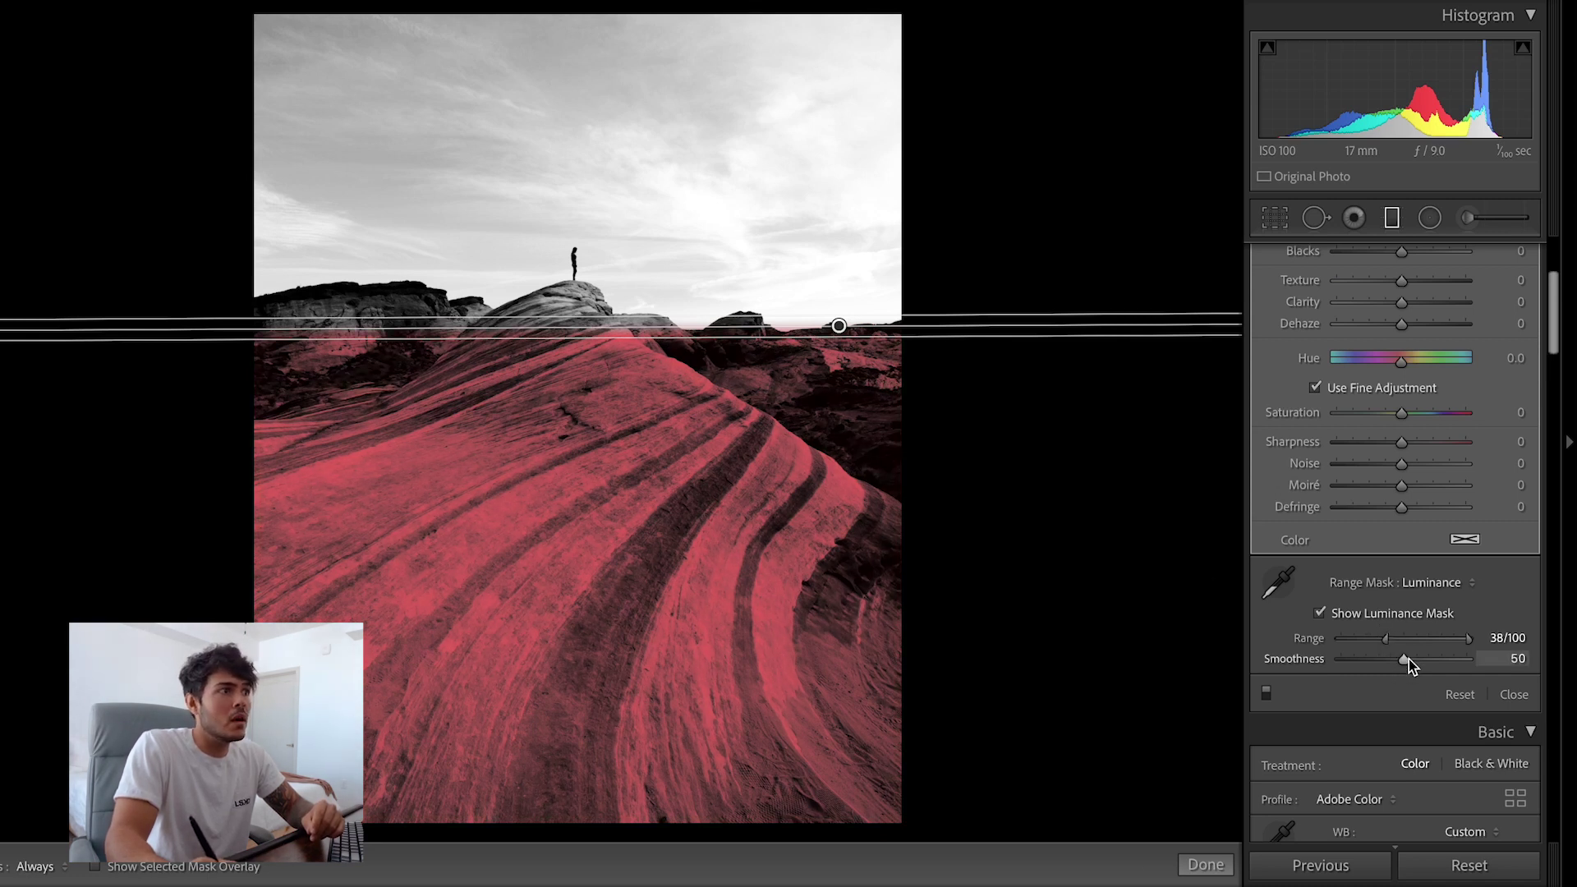
{"action": "left_click_drag", "start_coordinate": [1409, 659], "coordinate": [1372, 664]}
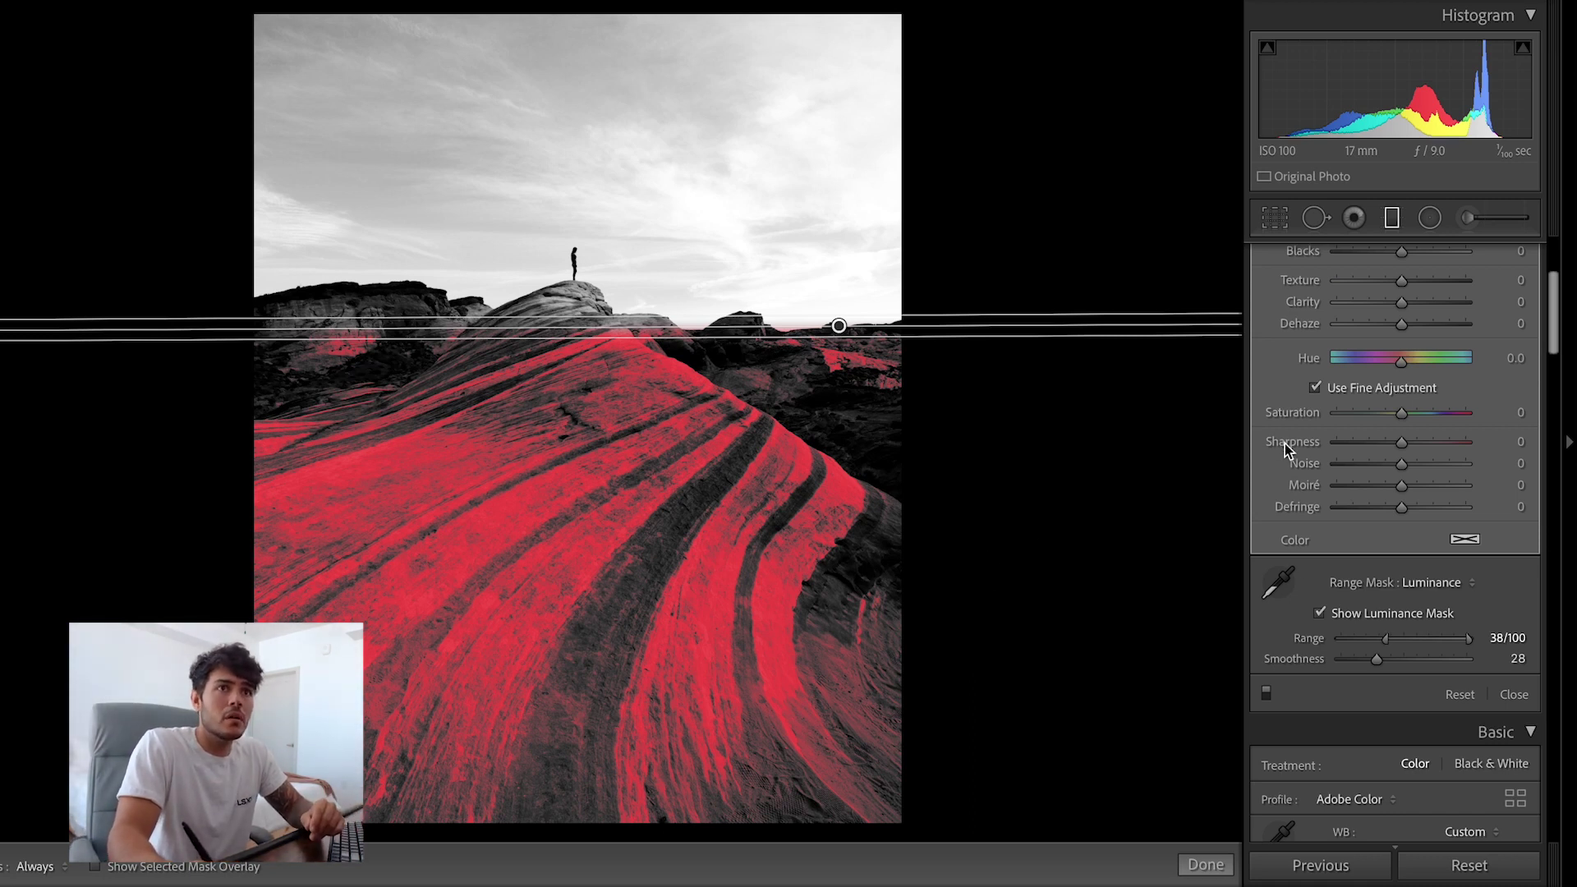
{"action": "left_click", "coordinate": [1320, 613]}
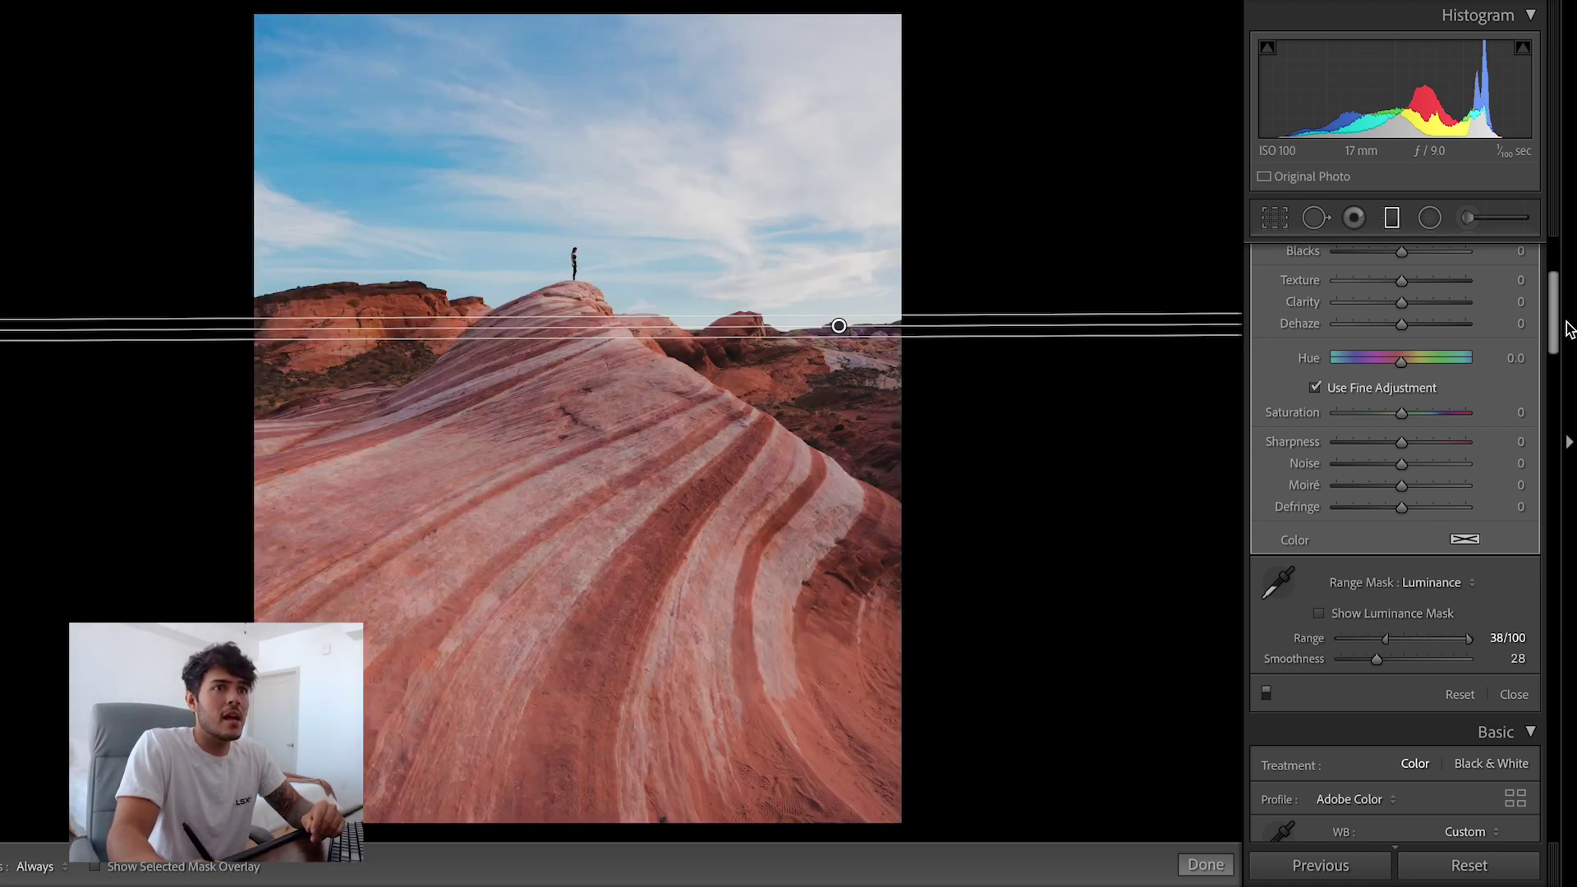
- Raise the filter's Whites to +94 and draw a second graduated filter over the rocks
{"action": "scroll", "coordinate": [1555, 343], "scroll_direction": "up", "scroll_amount": 5}
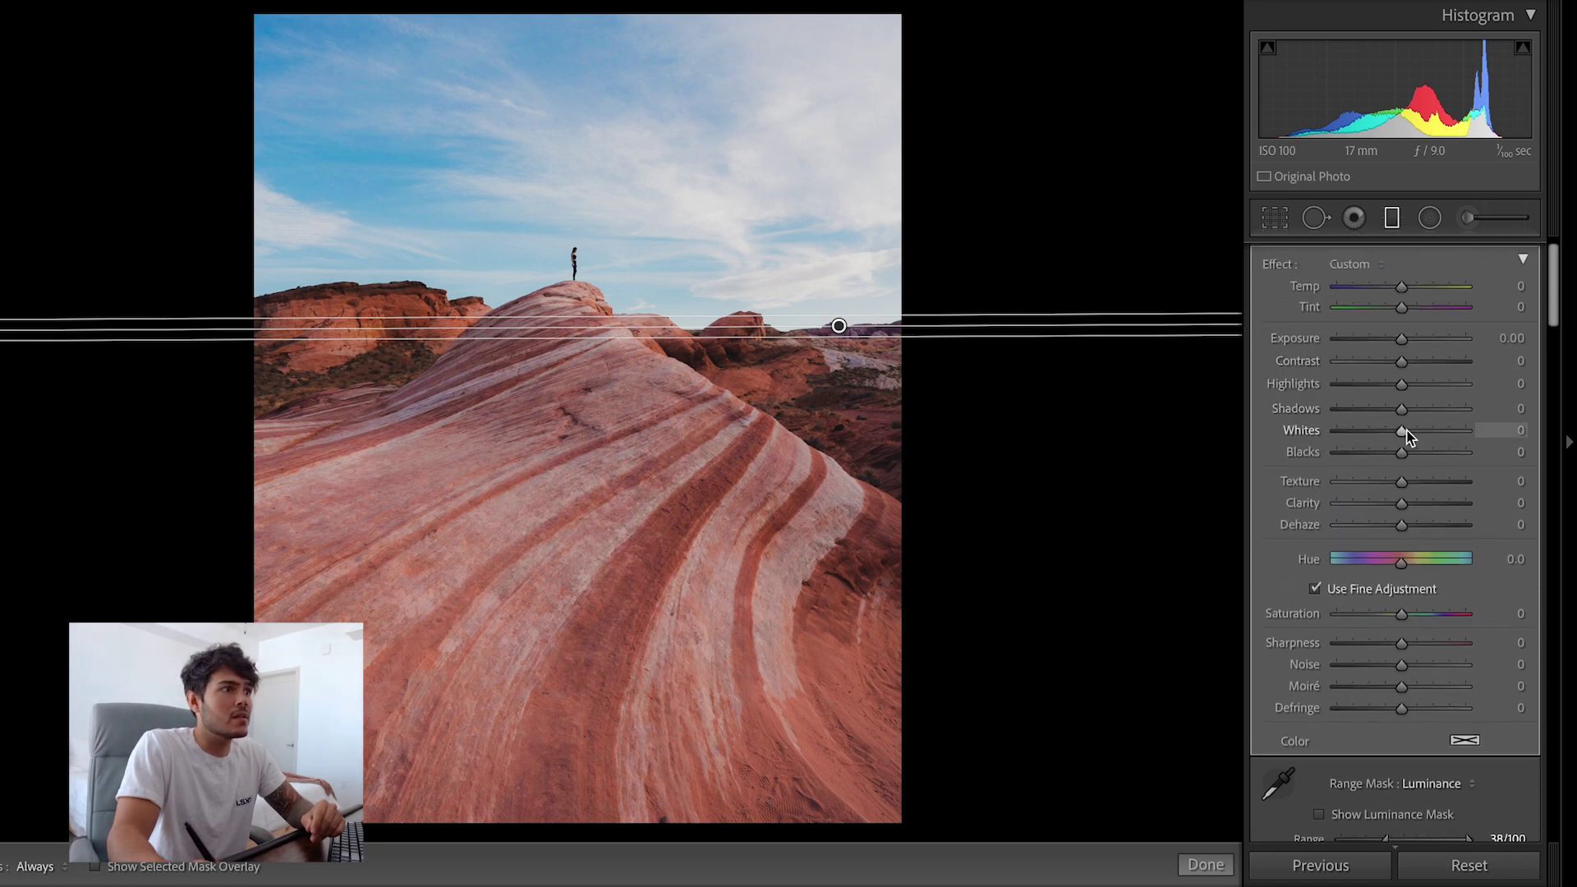
{"action": "left_click_drag", "start_coordinate": [1405, 434], "coordinate": [1466, 433]}
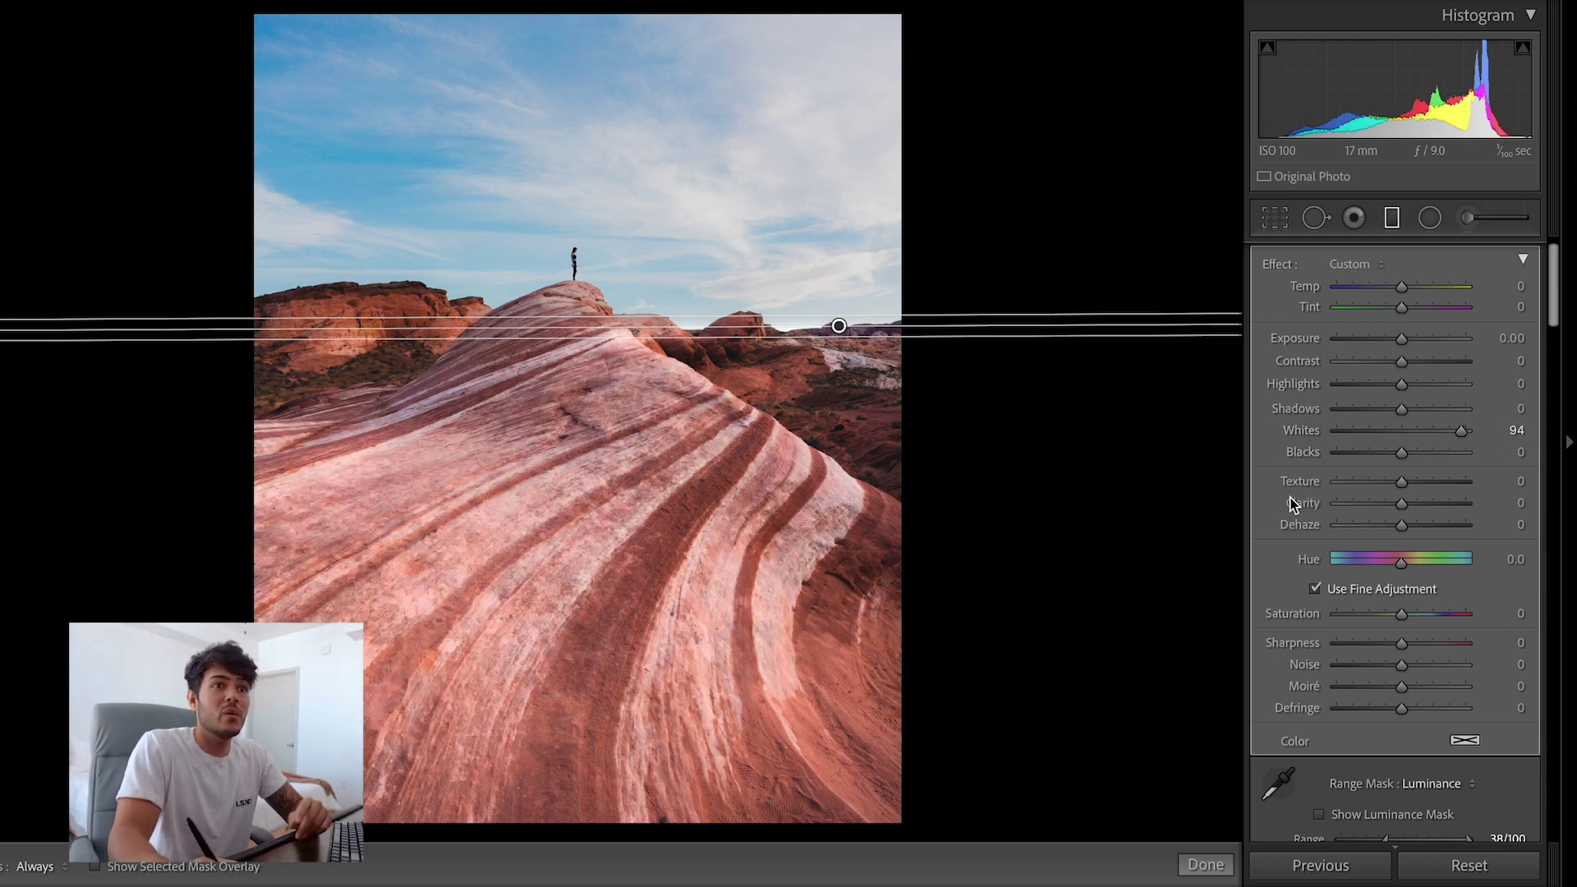
{"action": "left_click_drag", "start_coordinate": [1033, 322], "coordinate": [1032, 338]}
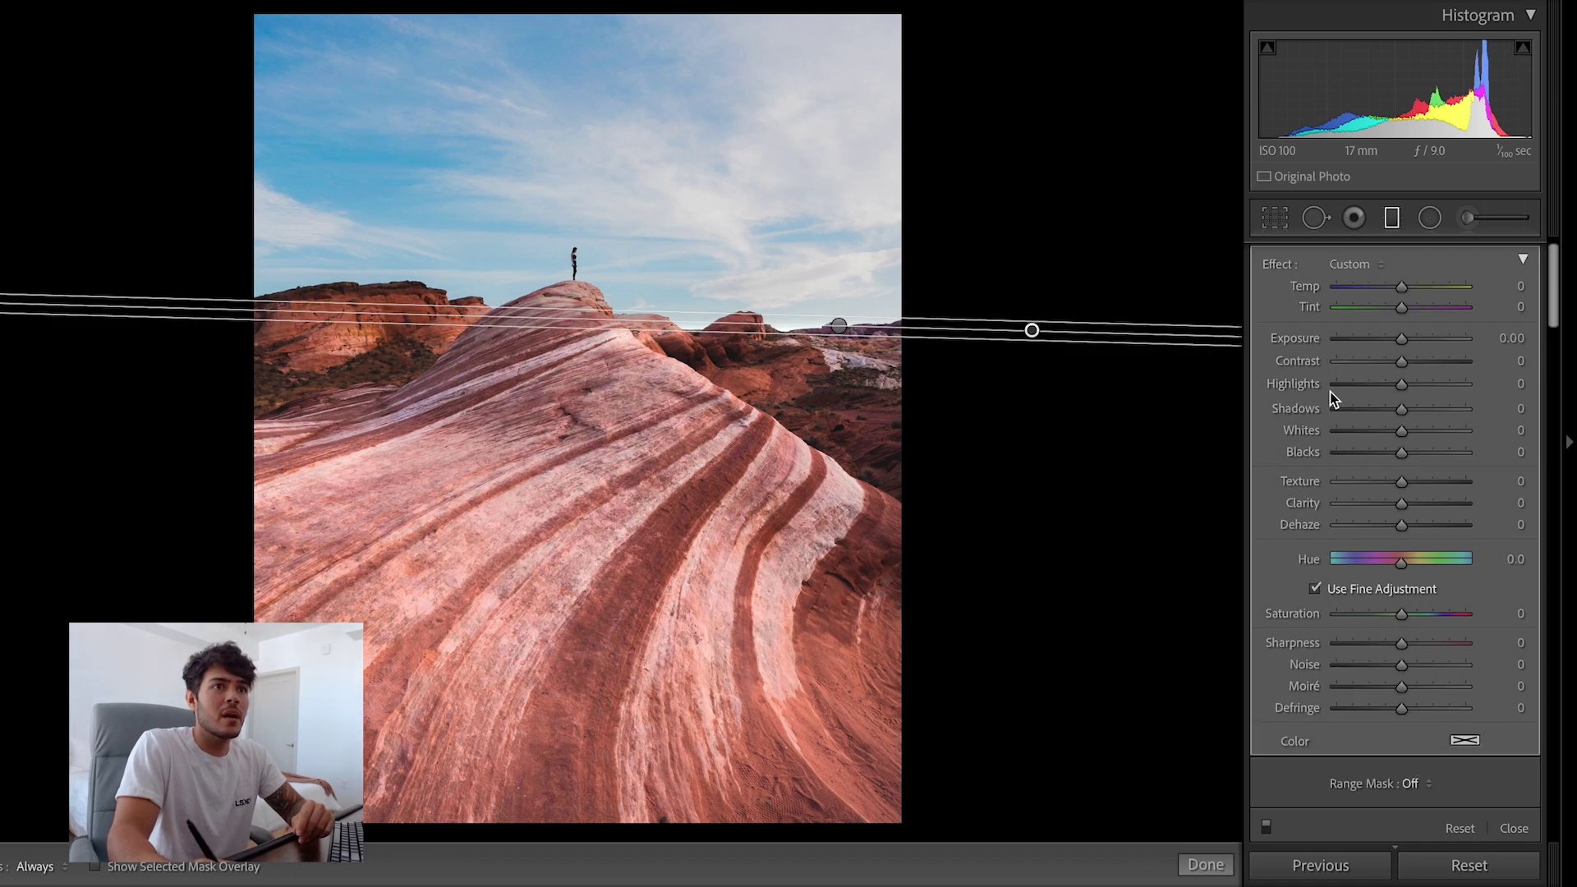
- Limit the second graduated filter with a Luminance range mask restricted to the darker tones
{"action": "scroll", "coordinate": [1395, 423], "scroll_direction": "down", "scroll_amount": 5}
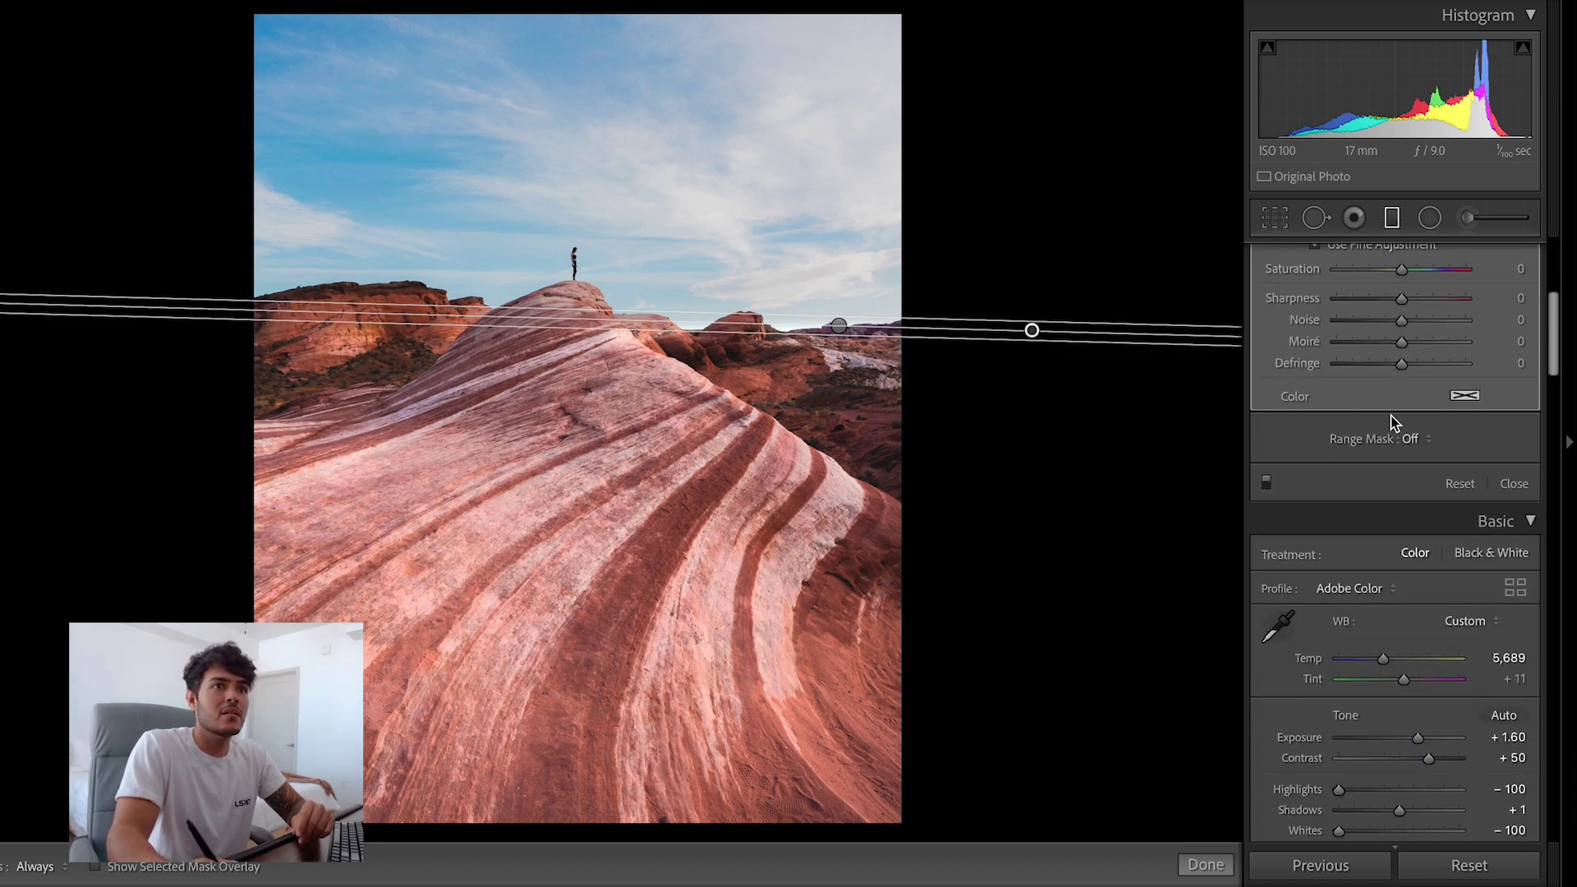
{"action": "left_click", "coordinate": [1409, 439]}
{"action": "left_click", "coordinate": [1415, 487]}
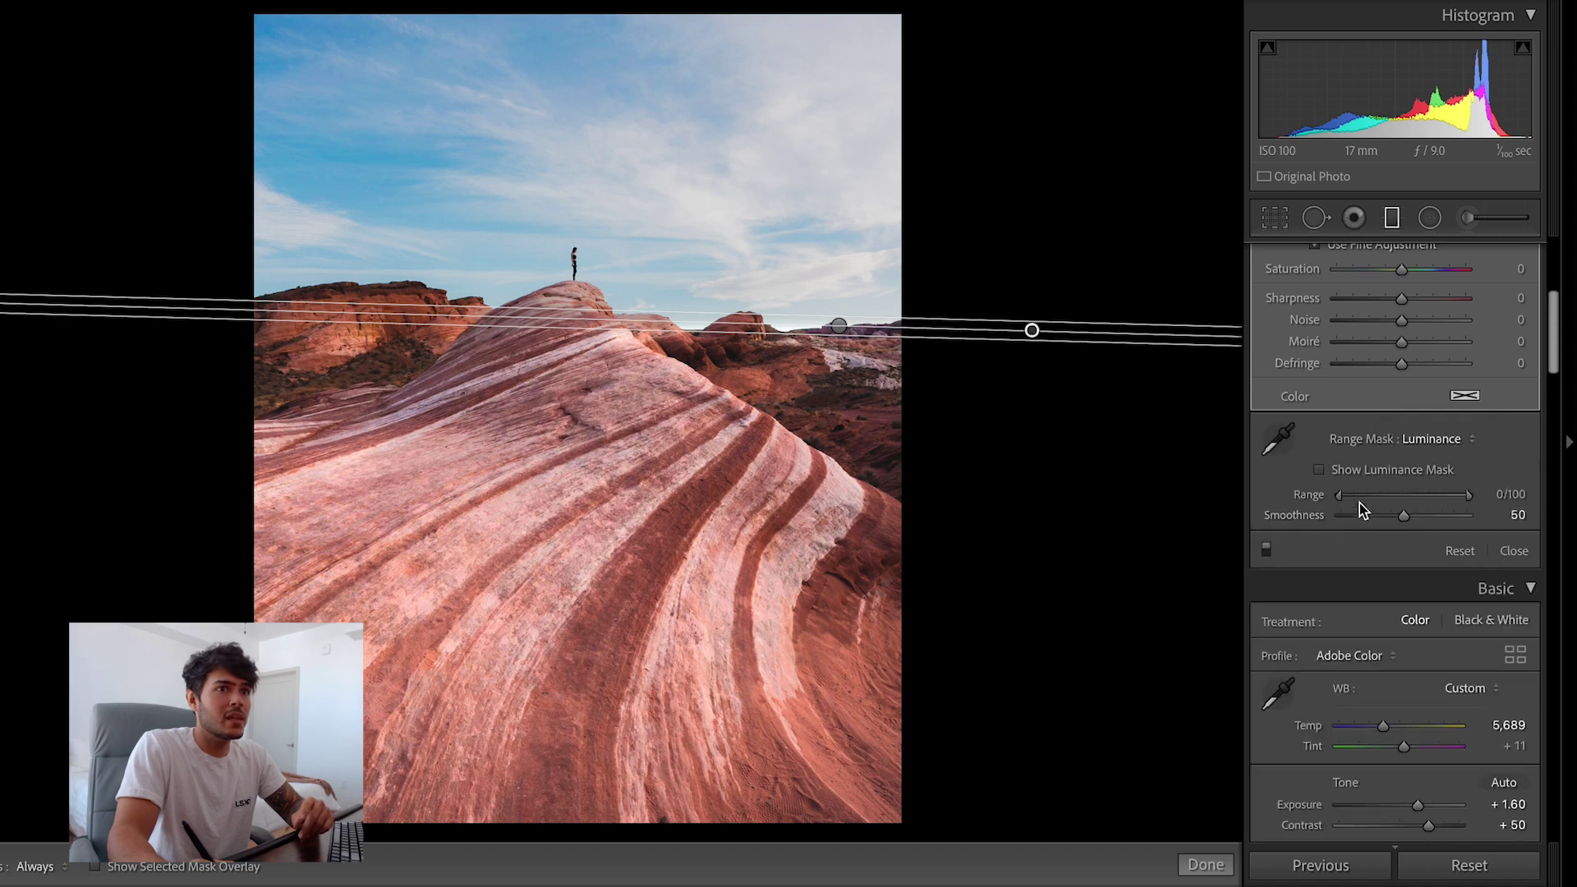
{"action": "left_click", "coordinate": [1370, 471]}
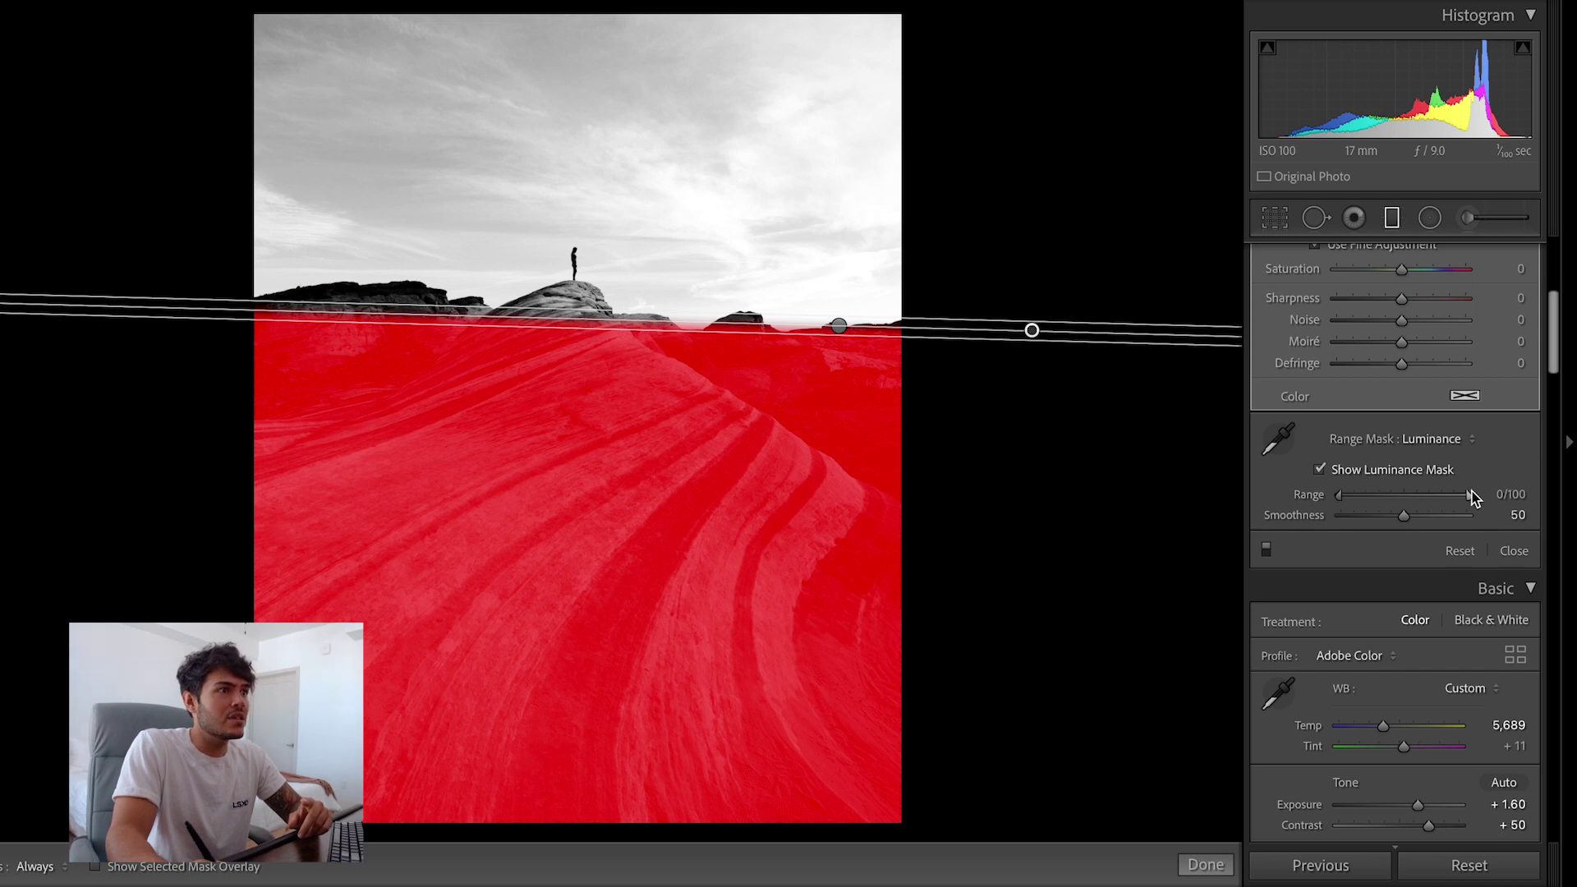
{"action": "left_click_drag", "start_coordinate": [1471, 493], "coordinate": [1386, 498]}
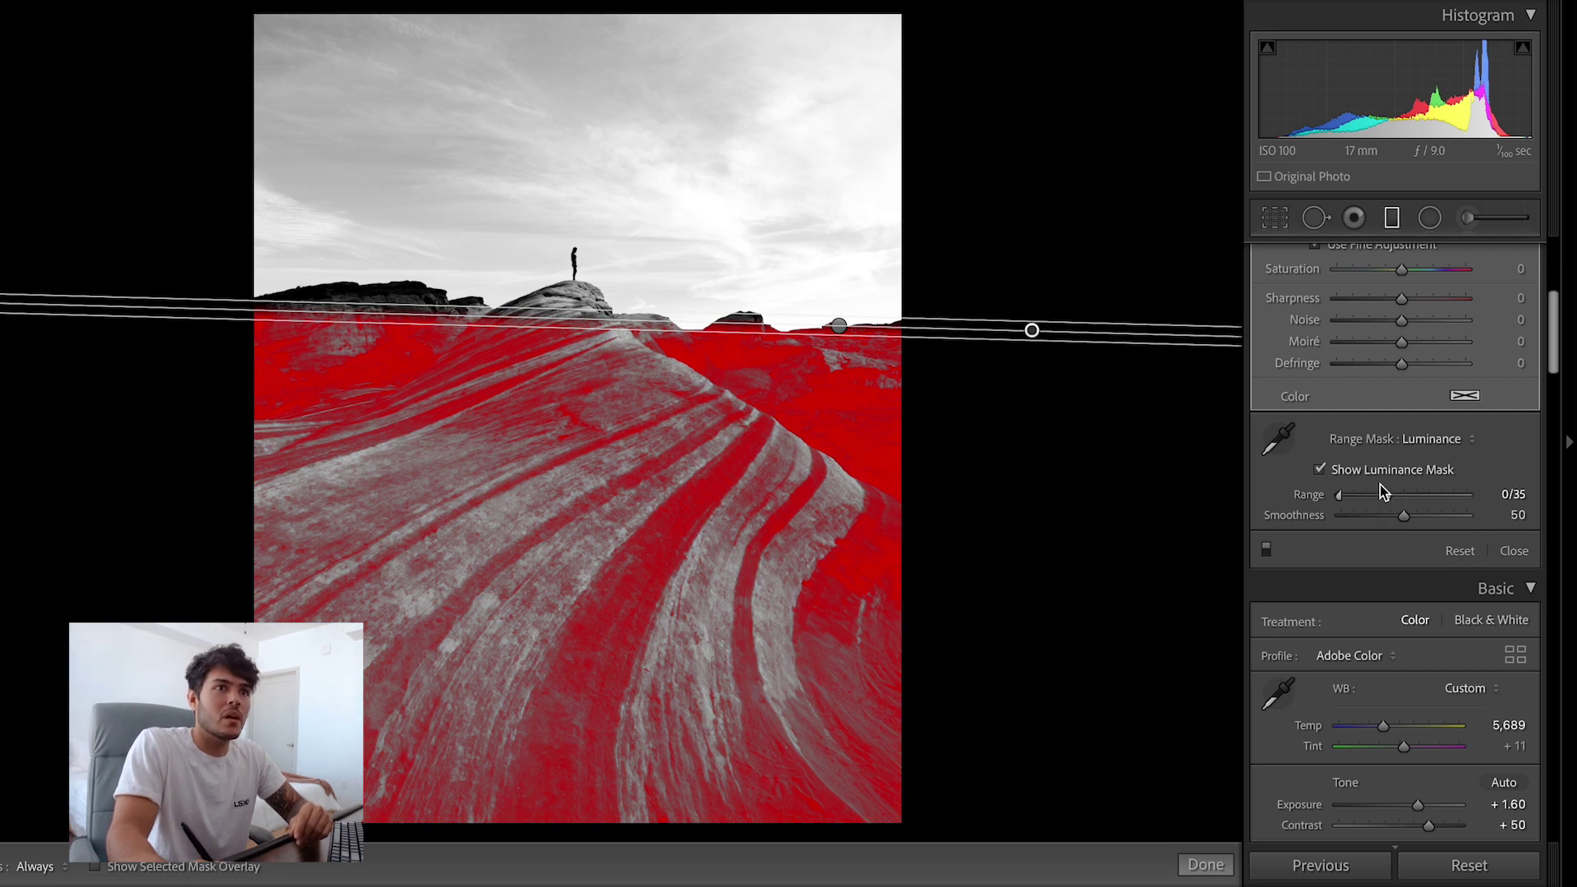
{"action": "left_click", "coordinate": [1394, 469]}
{"action": "scroll", "coordinate": [1553, 333], "scroll_direction": "up", "scroll_amount": 2}
{"action": "scroll", "coordinate": [1552, 332], "scroll_direction": "up", "scroll_amount": 4}
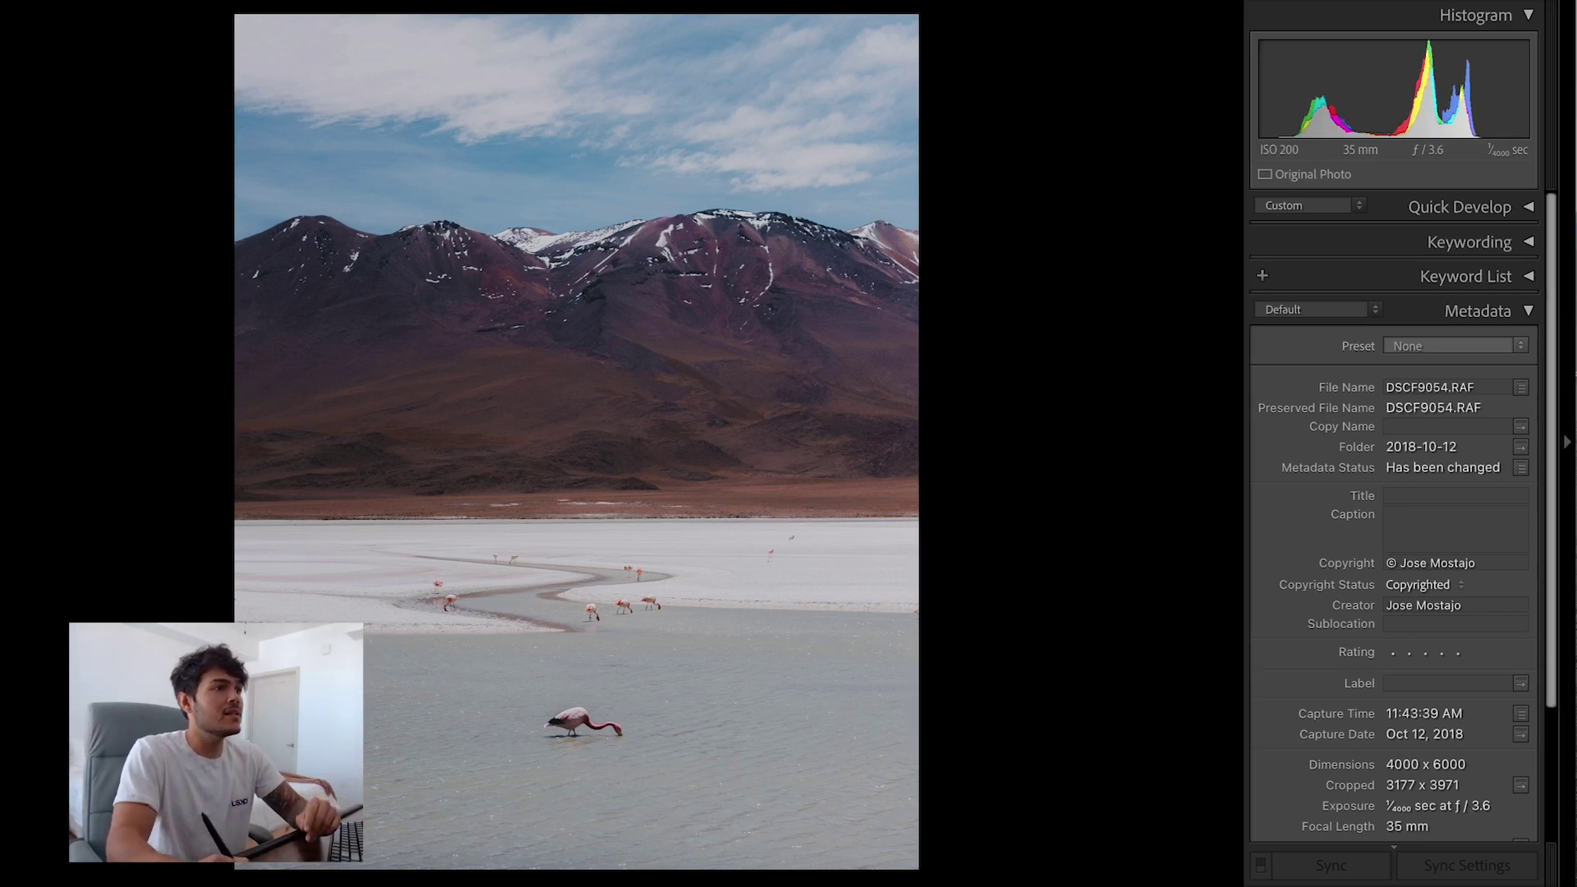
- Develop the flamingo lake photo with HSL saturation Aqua -17 and Blue -28
{"action": "key", "text": "d"}
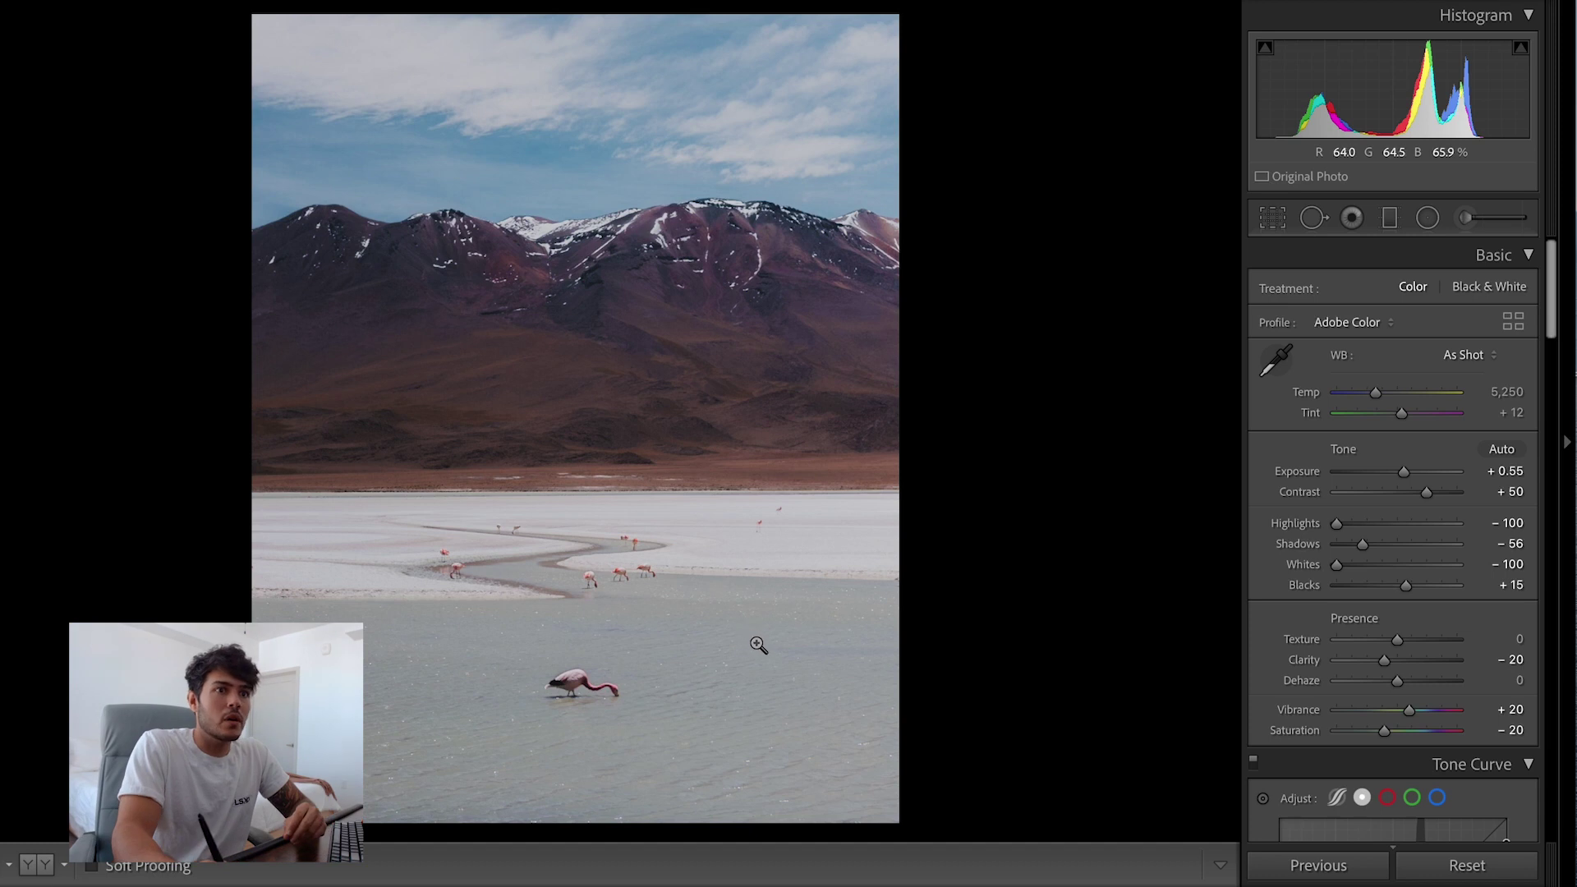
{"action": "left_click_drag", "start_coordinate": [1551, 248], "coordinate": [1548, 428]}
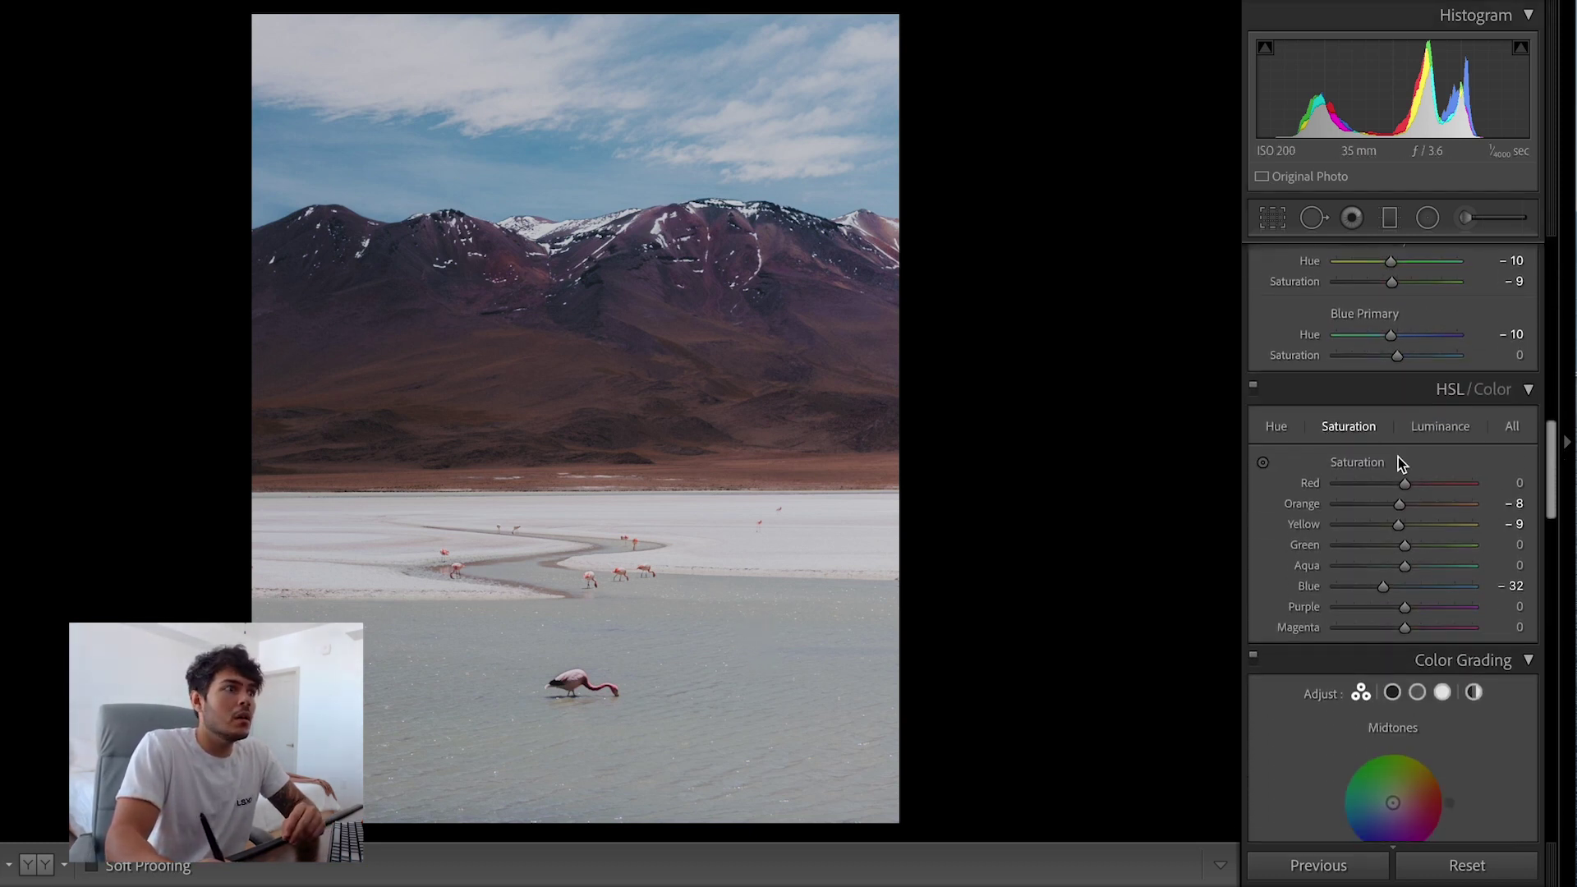
{"action": "mouse_move", "coordinate": [1387, 585]}
{"action": "left_mouse_down"}
{"action": "mouse_move", "coordinate": [1466, 589]}
{"action": "mouse_move", "coordinate": [1391, 596]}
{"action": "mouse_move", "coordinate": [1479, 567]}
{"action": "mouse_move", "coordinate": [1394, 581]}
{"action": "left_mouse_up"}
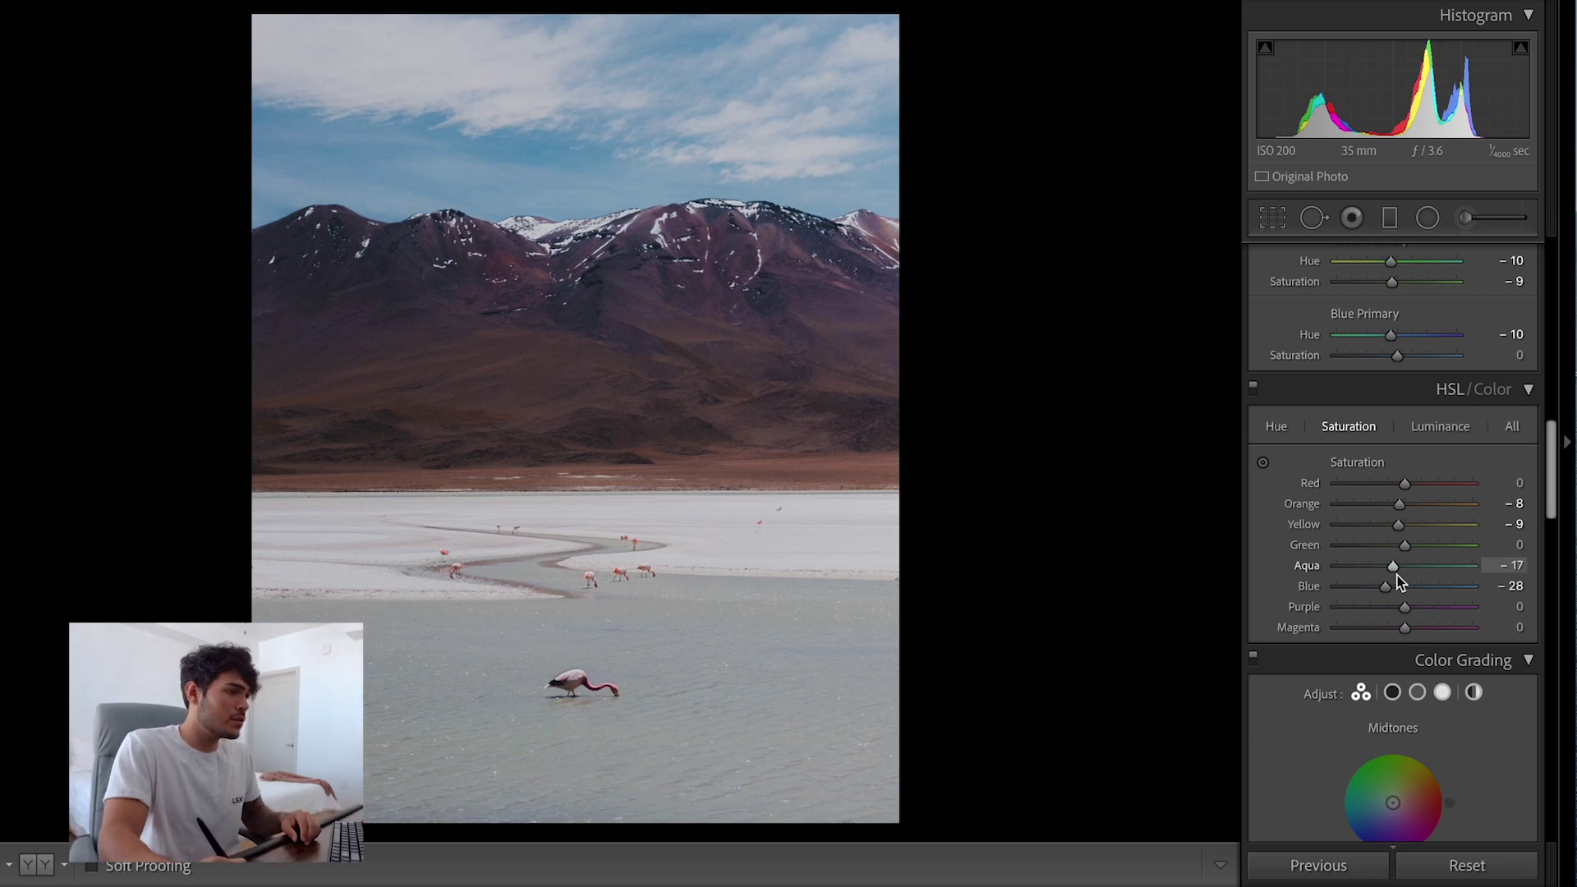
- Draw a graduated filter from the shoreline down over the water and give it a Color range mask
{"action": "key", "text": "m"}
{"action": "left_click_drag", "start_coordinate": [945, 506], "coordinate": [946, 493]}
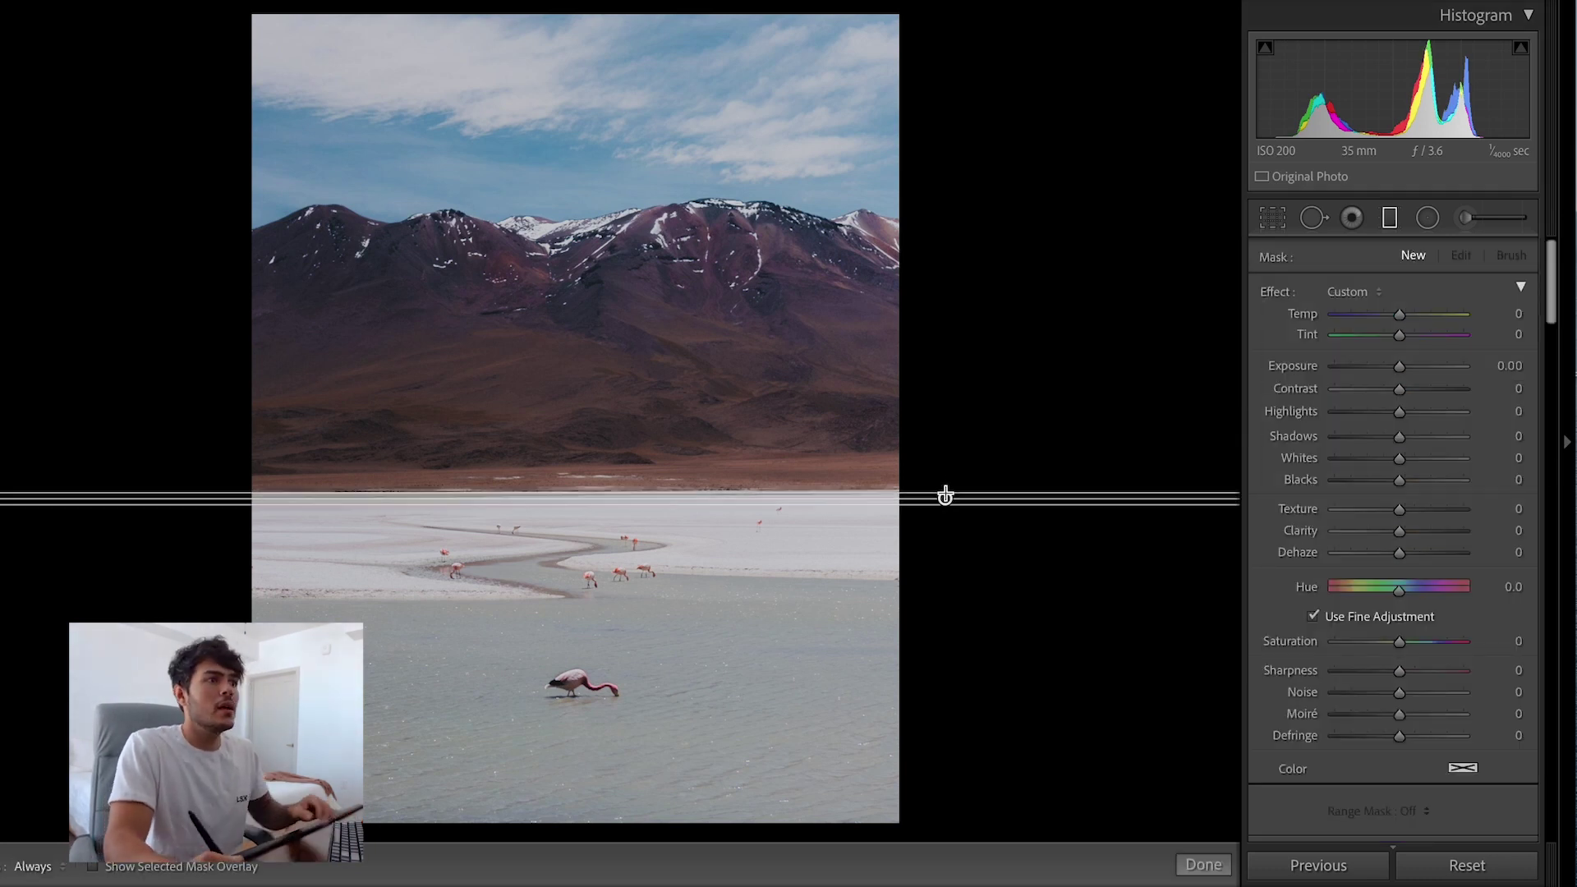
{"action": "scroll", "coordinate": [1446, 386], "scroll_direction": "down", "scroll_amount": 5}
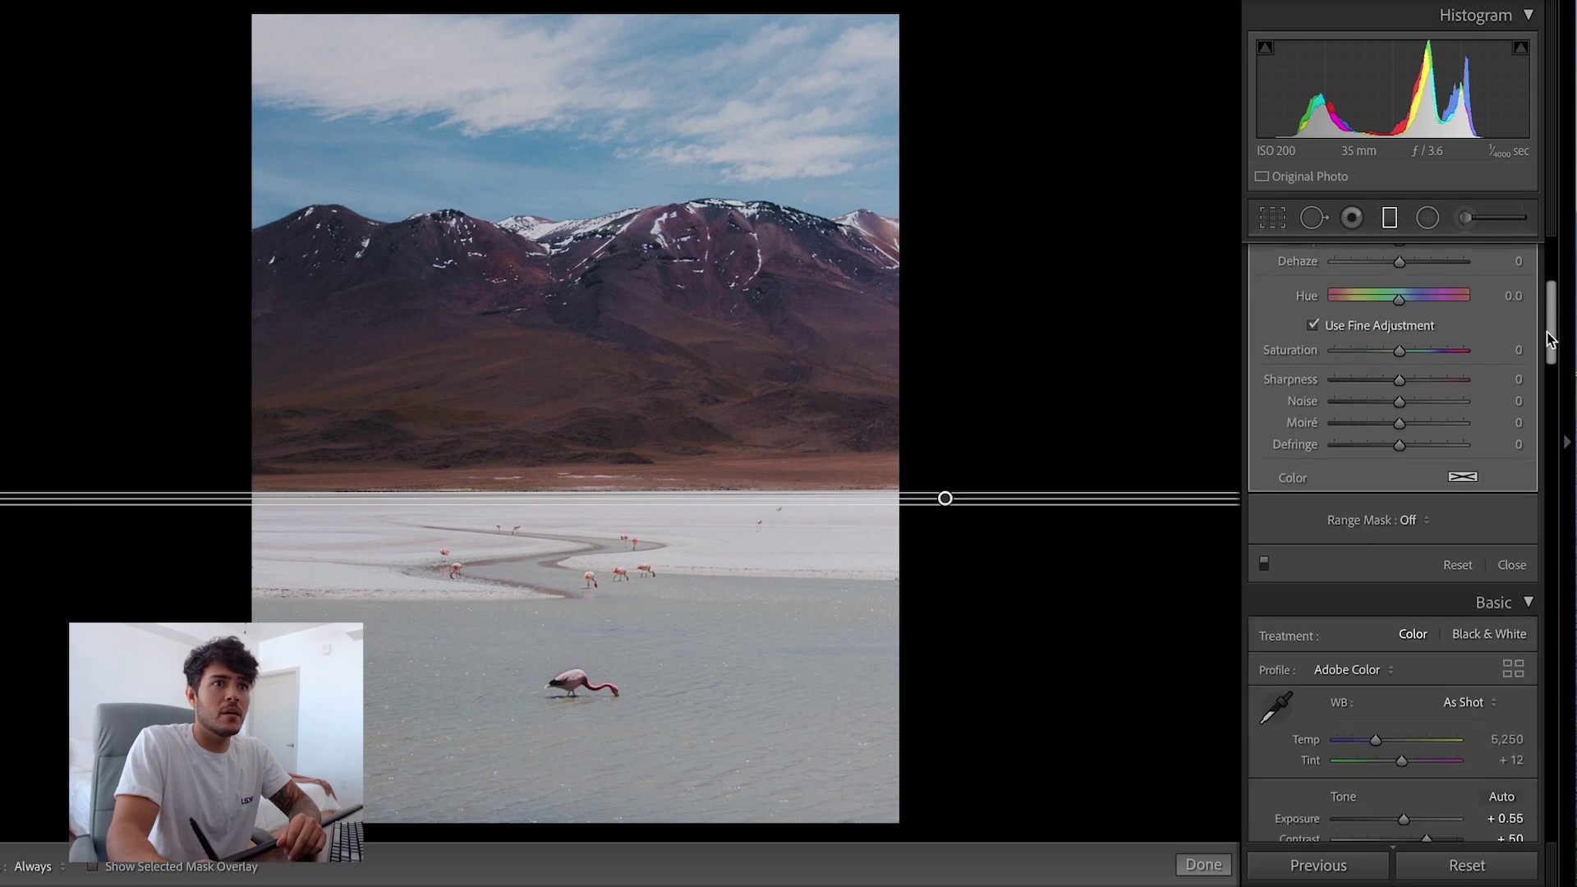
{"action": "left_click", "coordinate": [1400, 448]}
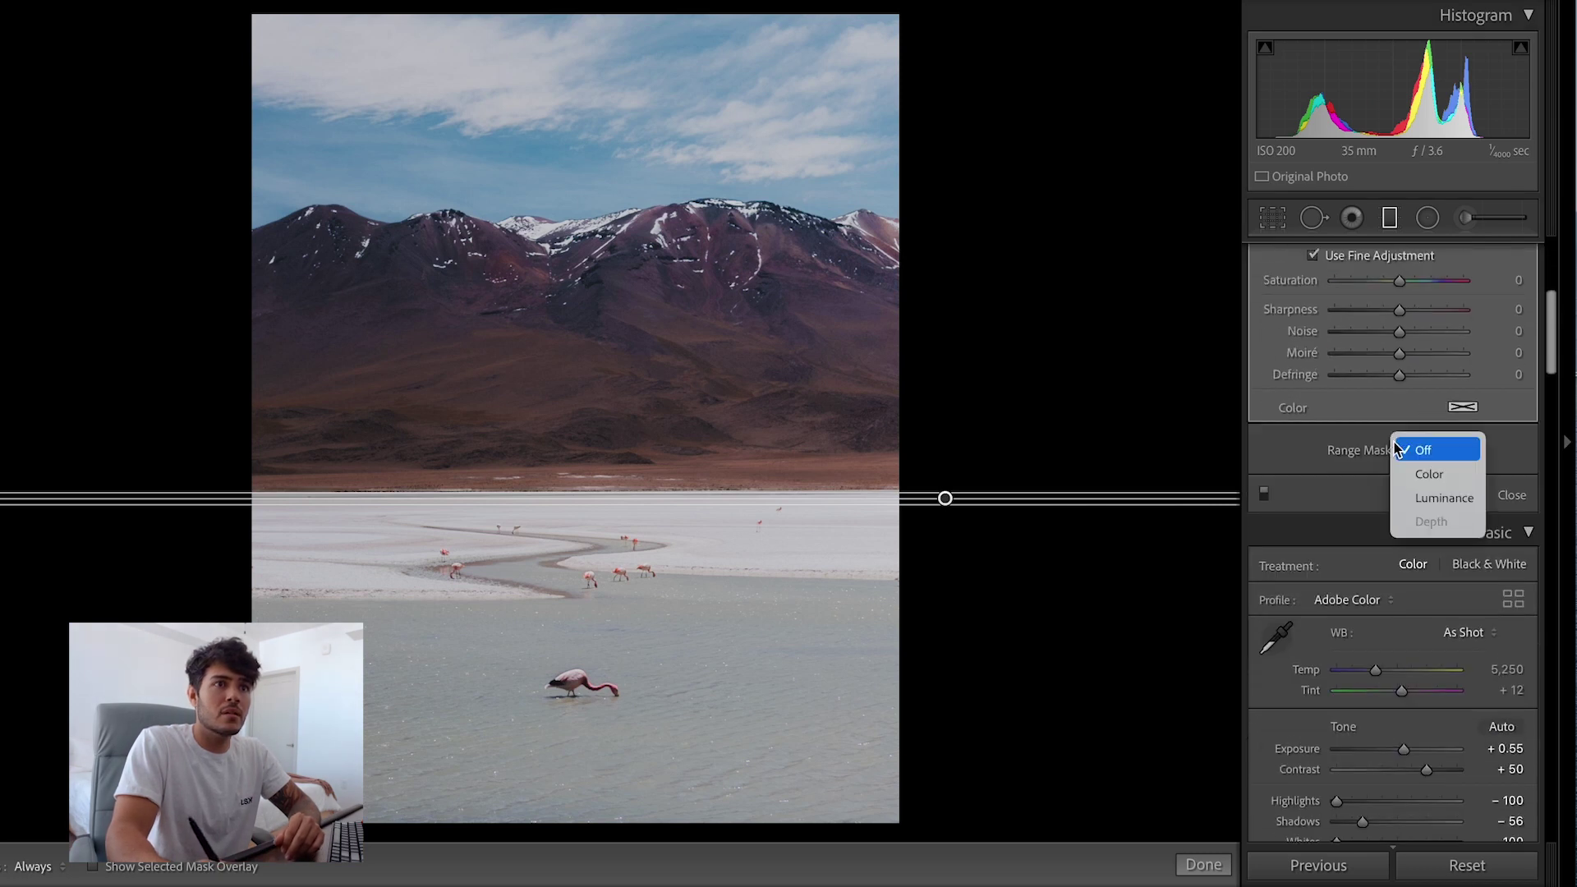
{"action": "left_click", "coordinate": [1428, 476]}
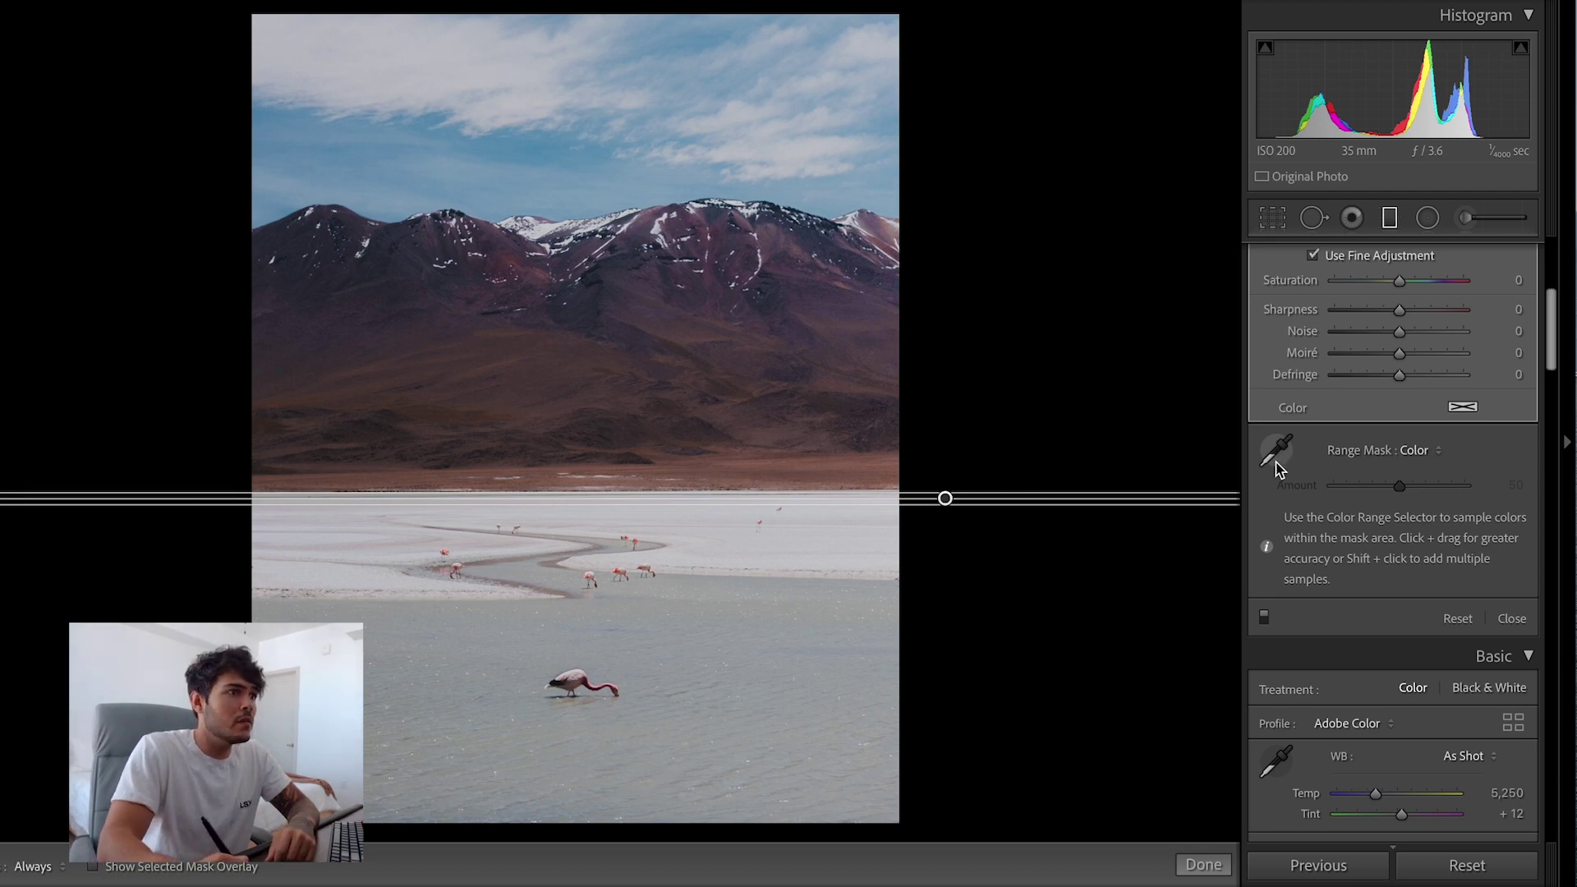
- Sample the lake water's colour for the mask and set its Amount to 40
{"action": "left_click", "coordinate": [1282, 453]}
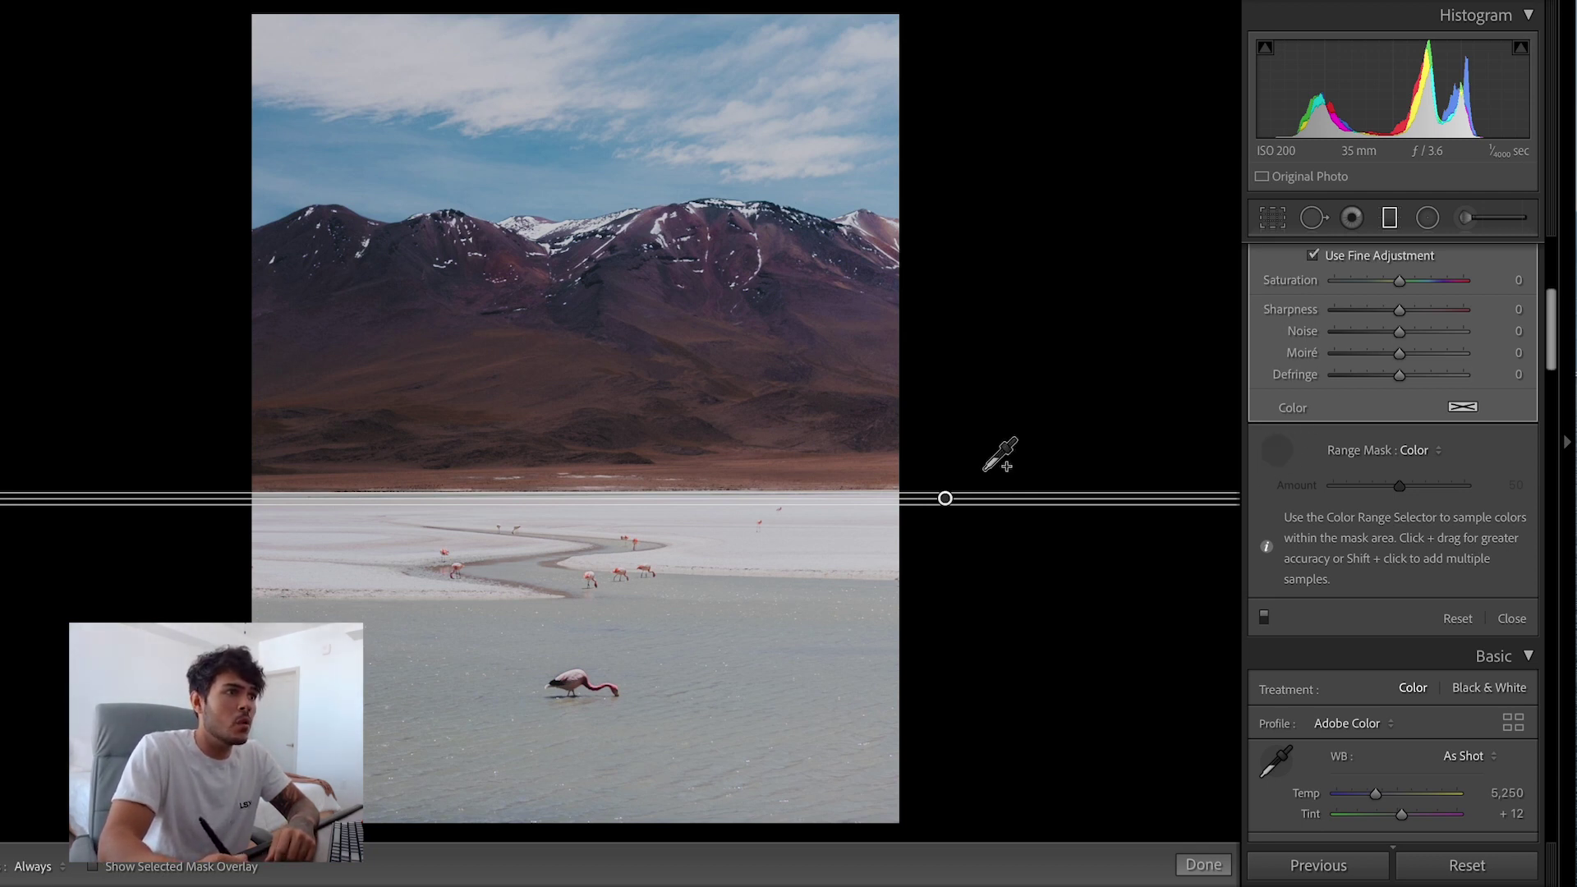
{"action": "left_click", "coordinate": [662, 608]}
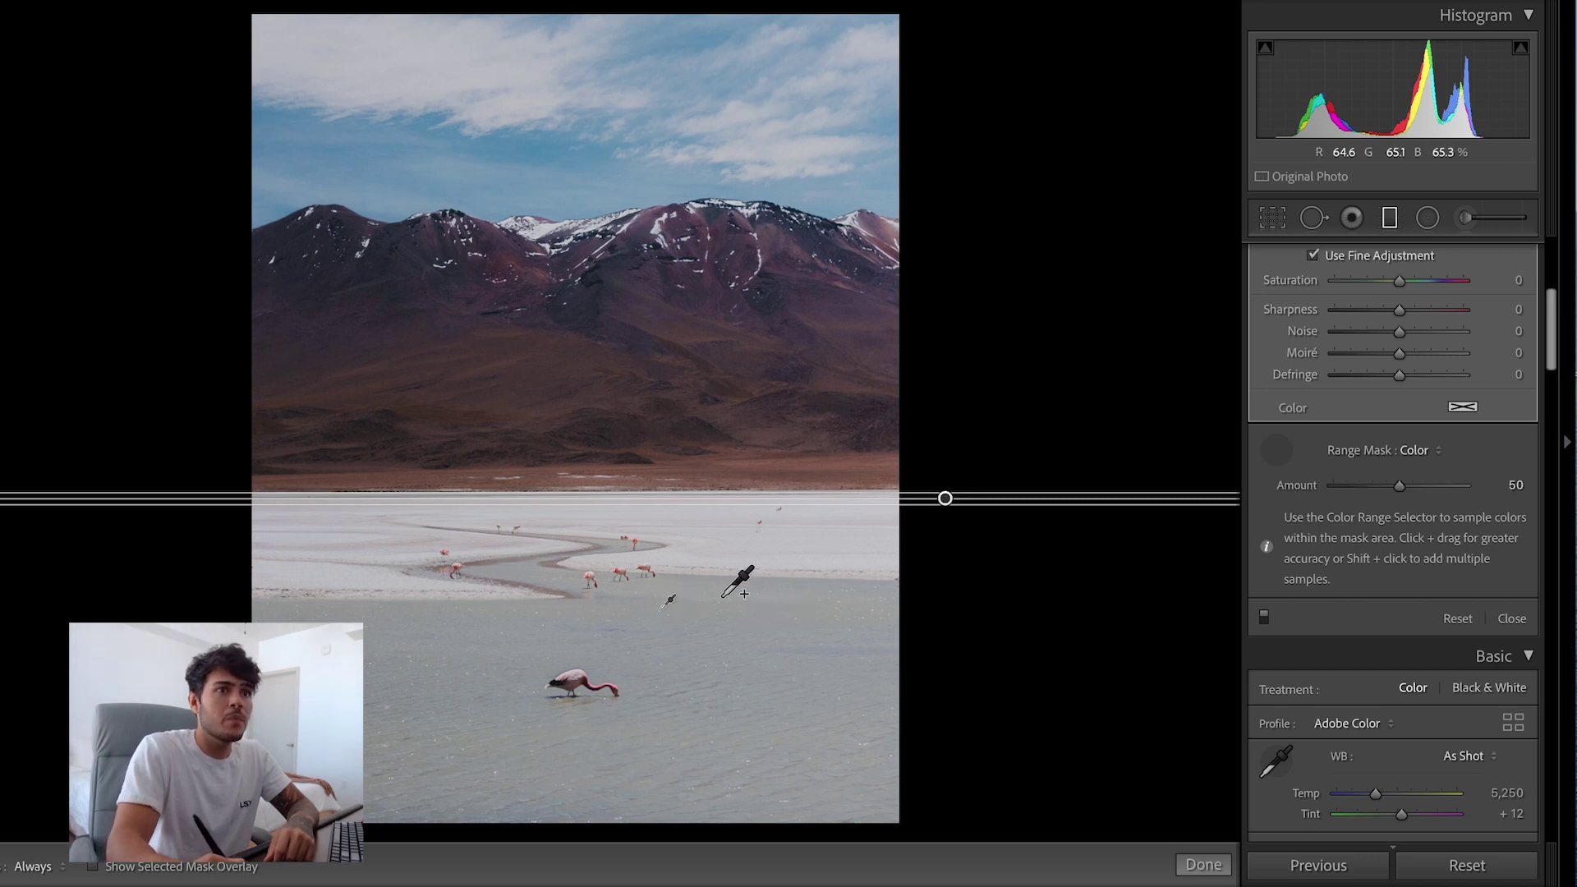
{"action": "key", "text": "o"}
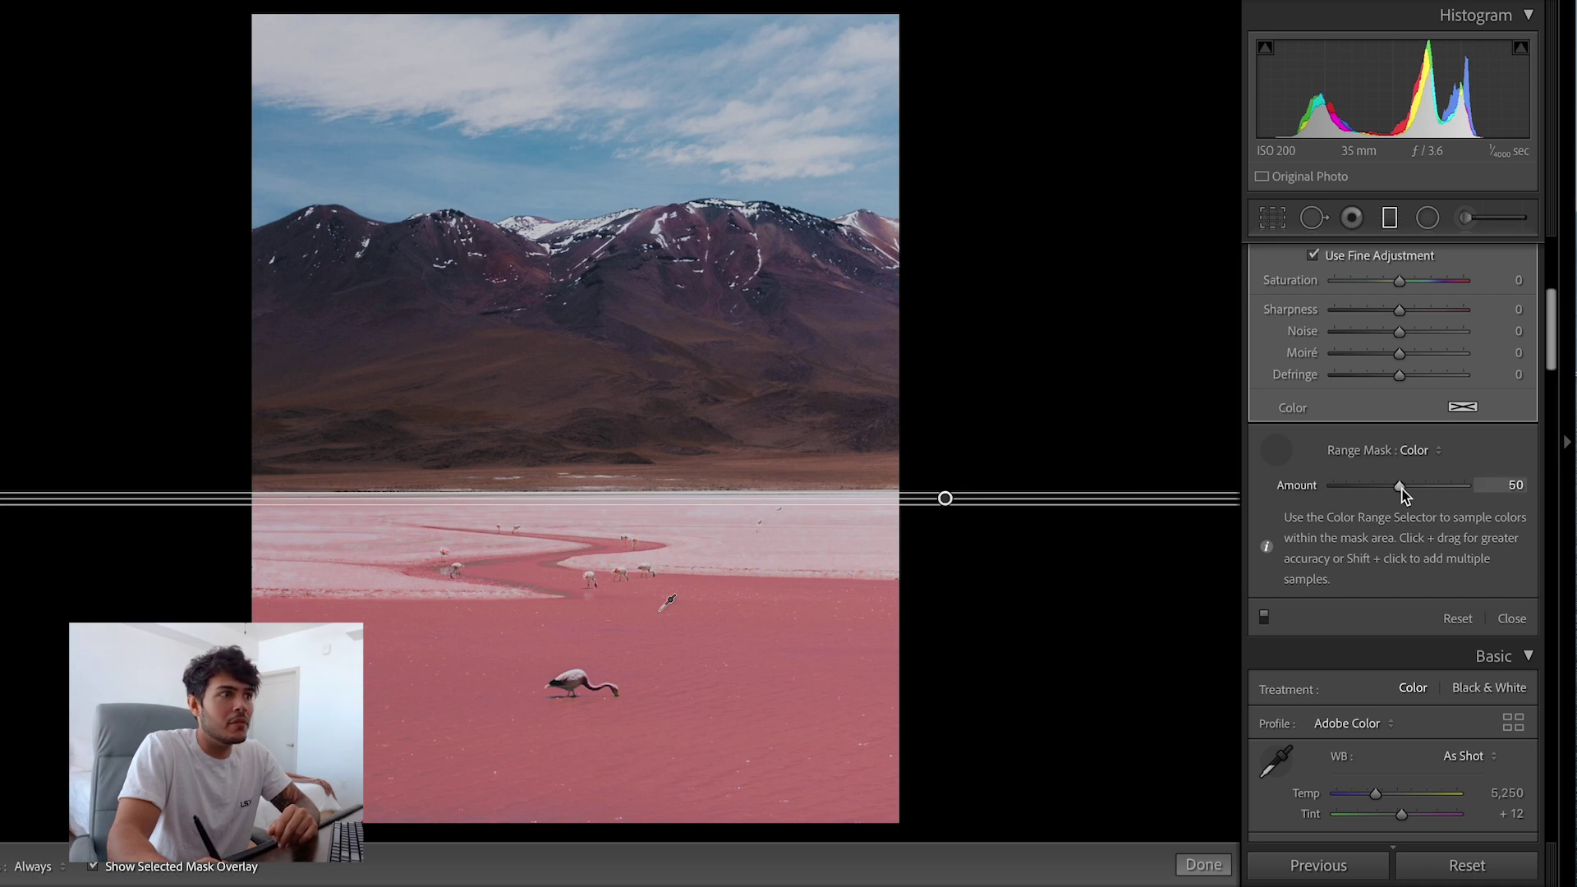
{"action": "left_click_drag", "start_coordinate": [1381, 501], "coordinate": [1388, 496]}
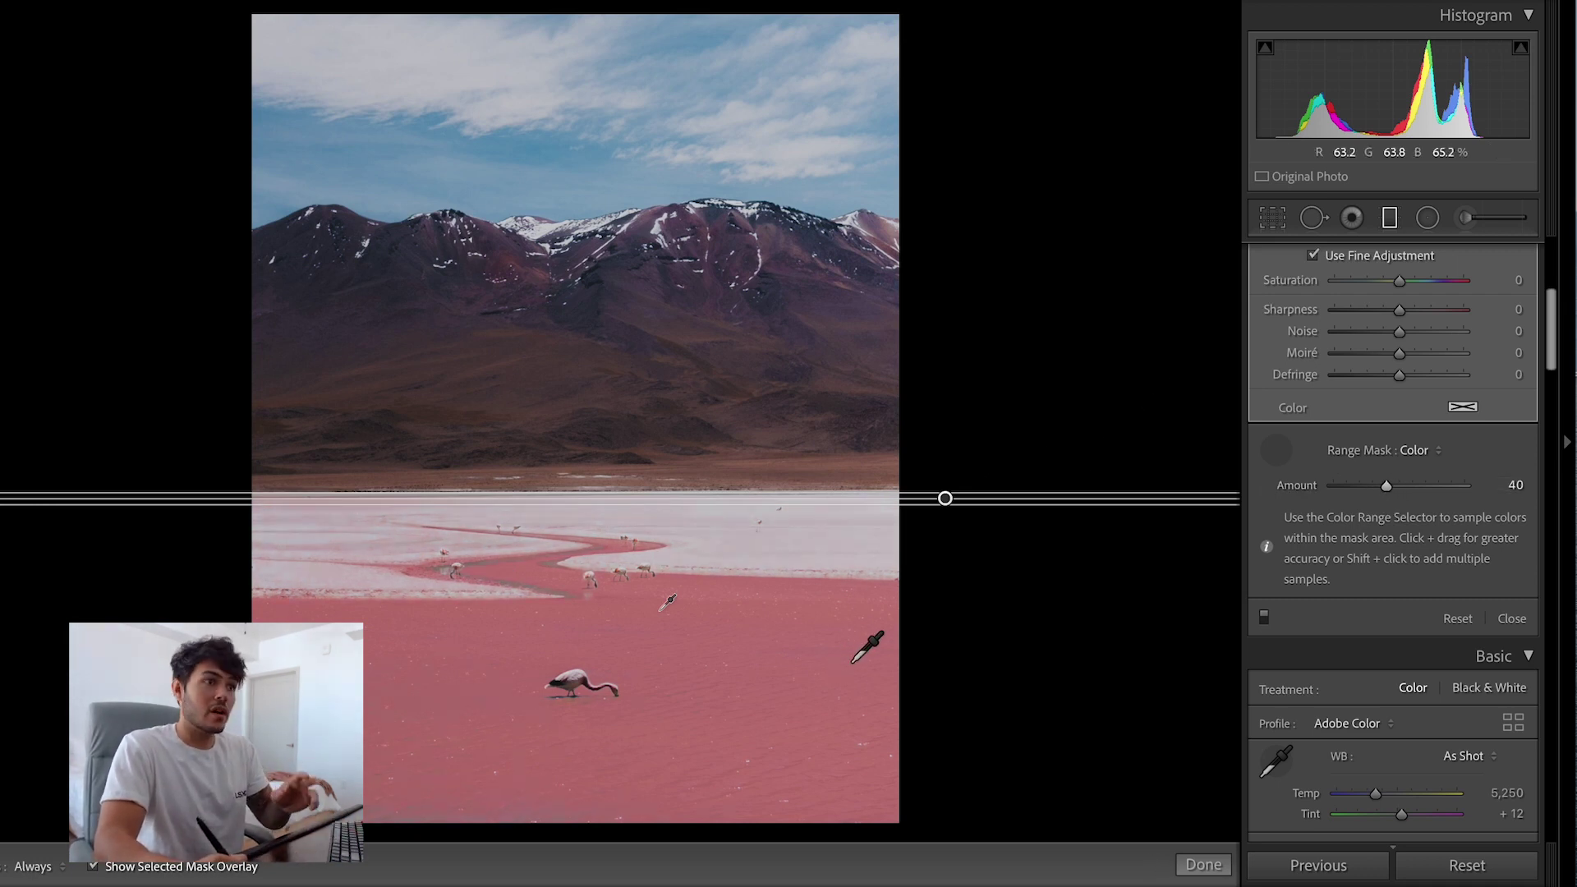
{"action": "key", "text": "o"}
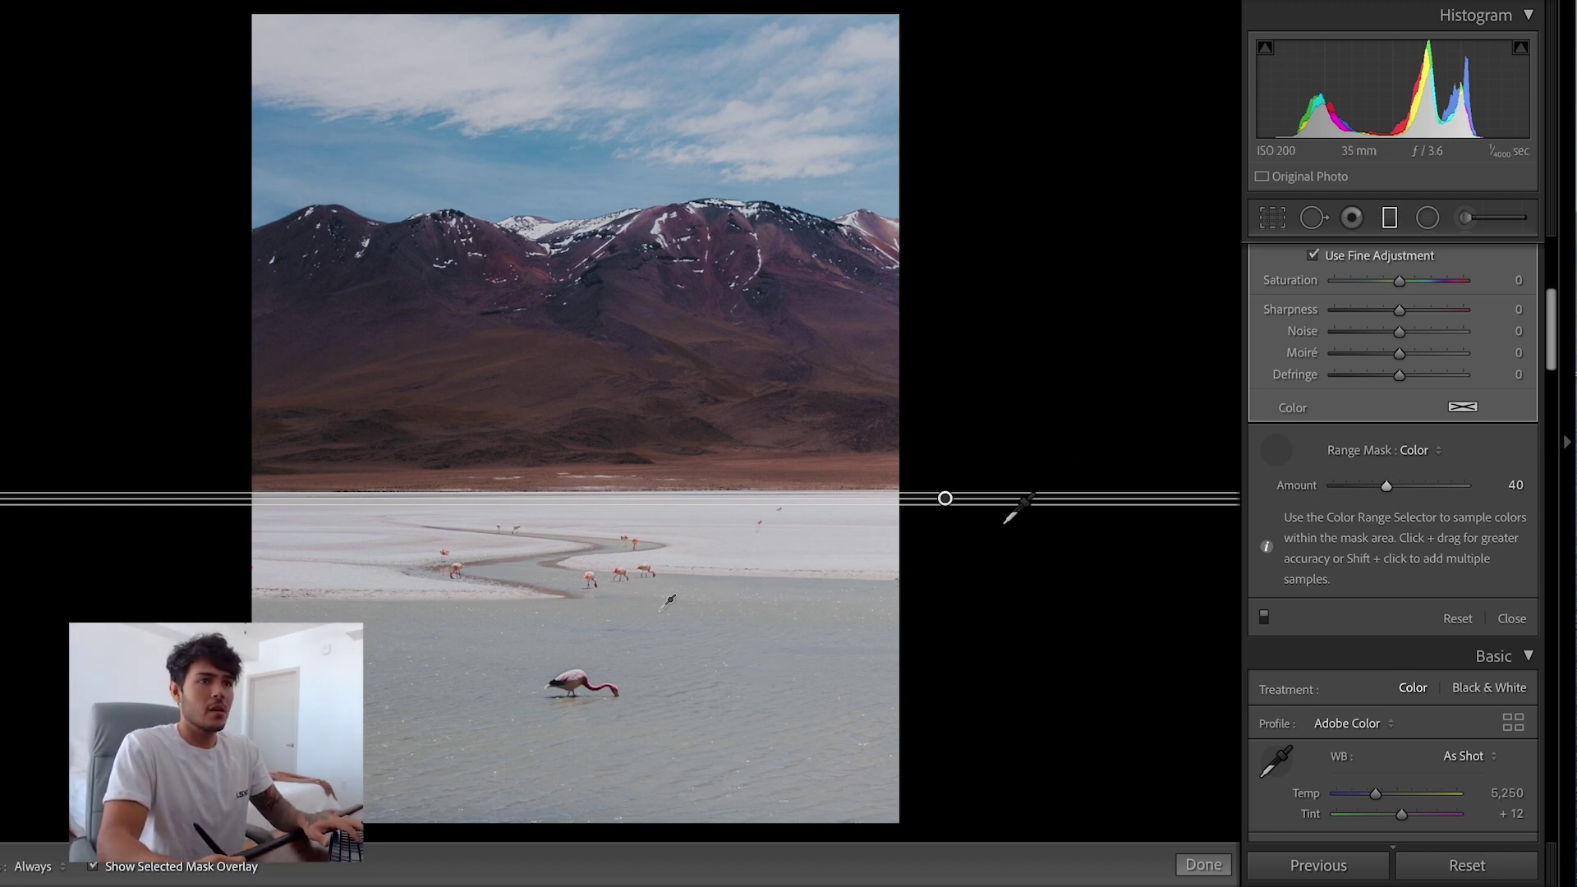
- Try a saturation boost on the water filter, reset it to 0, and pick a blue tint (H 208, S 17)
{"action": "key", "text": "o"}
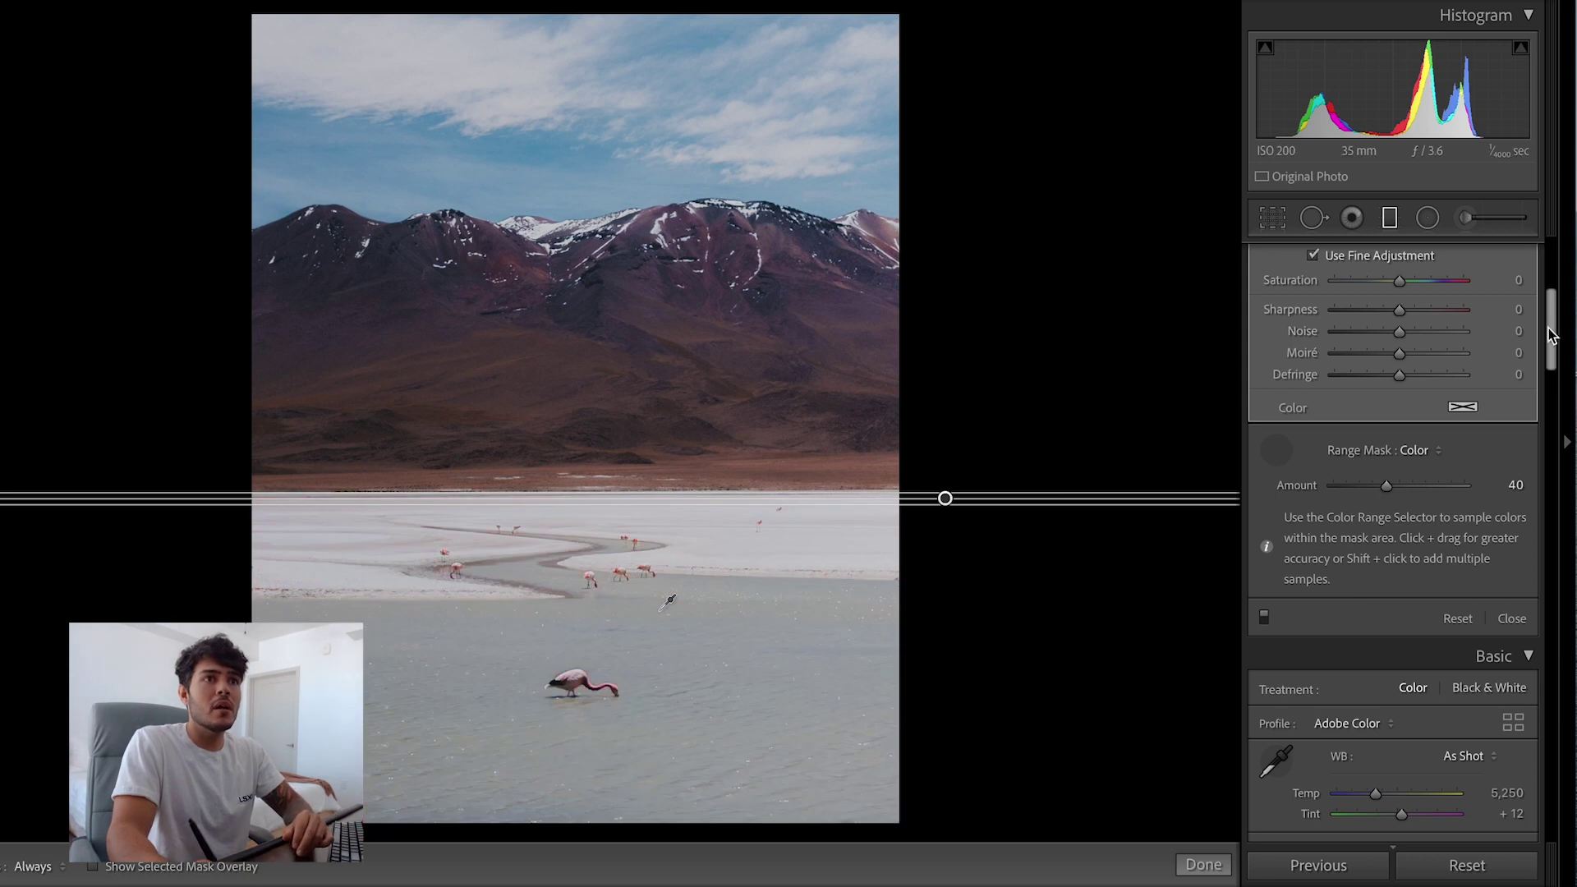
{"action": "left_click_drag", "start_coordinate": [1551, 334], "coordinate": [1559, 306]}
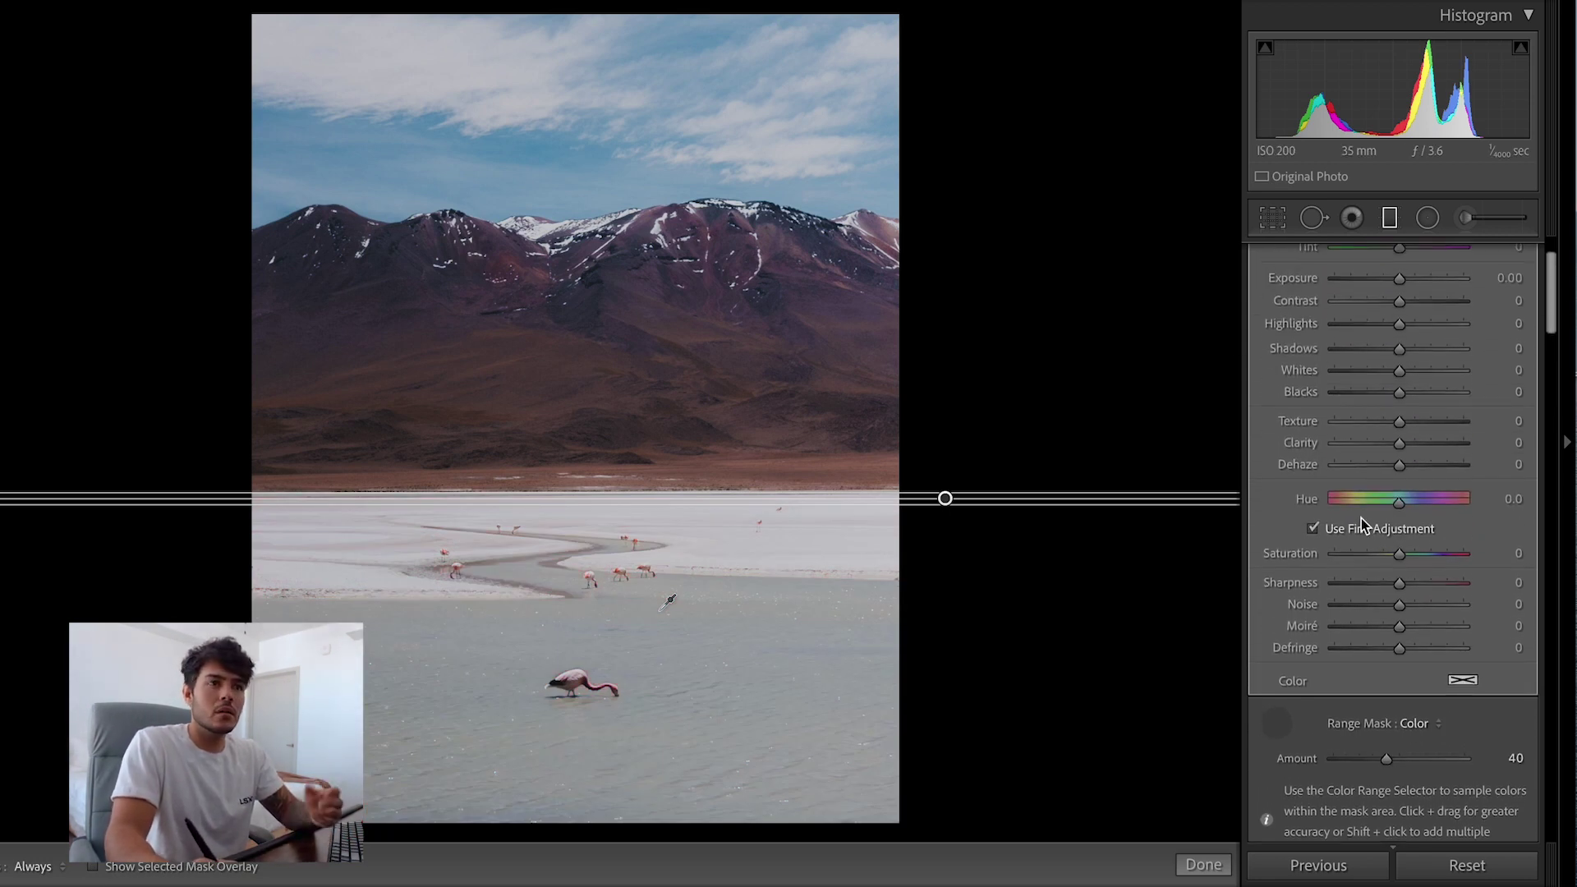
{"action": "left_click_drag", "start_coordinate": [1401, 548], "coordinate": [1442, 550]}
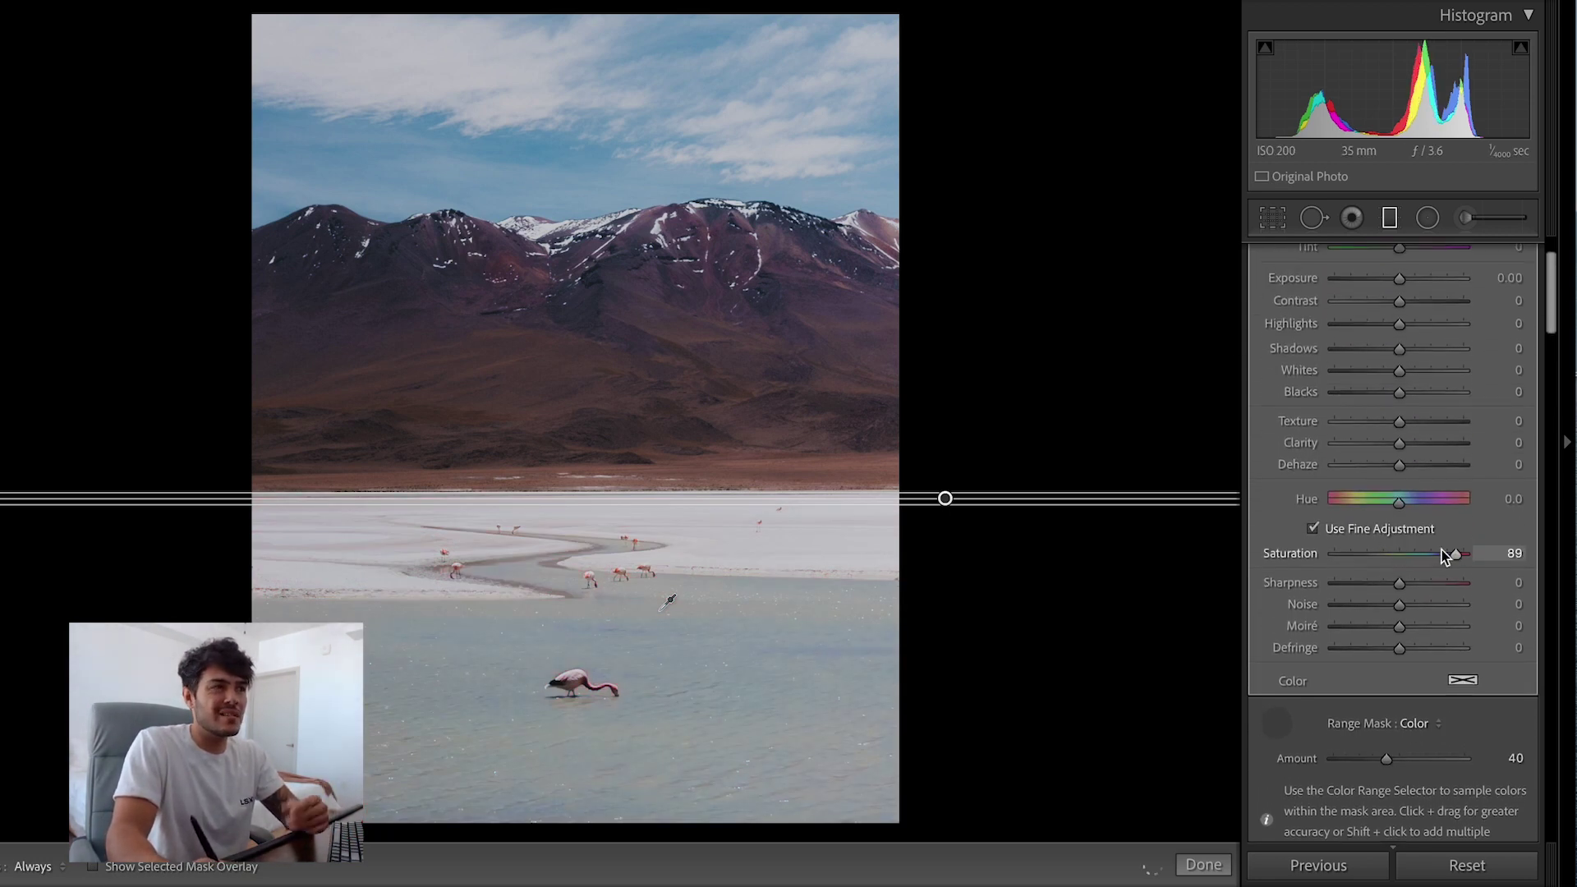
{"action": "double_click", "coordinate": [1463, 556]}
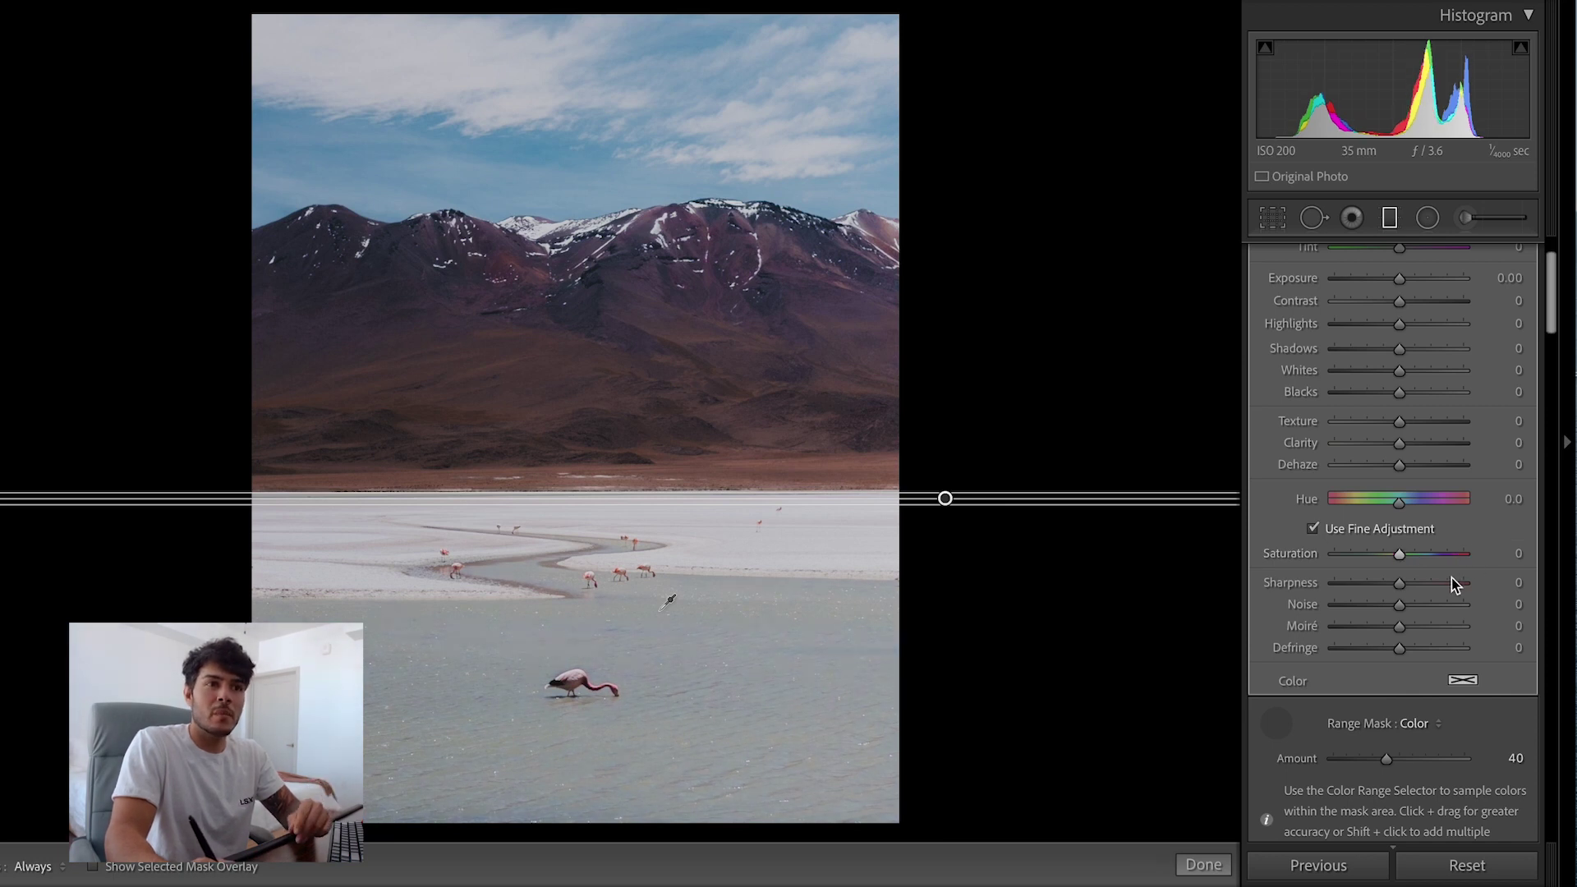
{"action": "left_click", "coordinate": [1461, 681]}
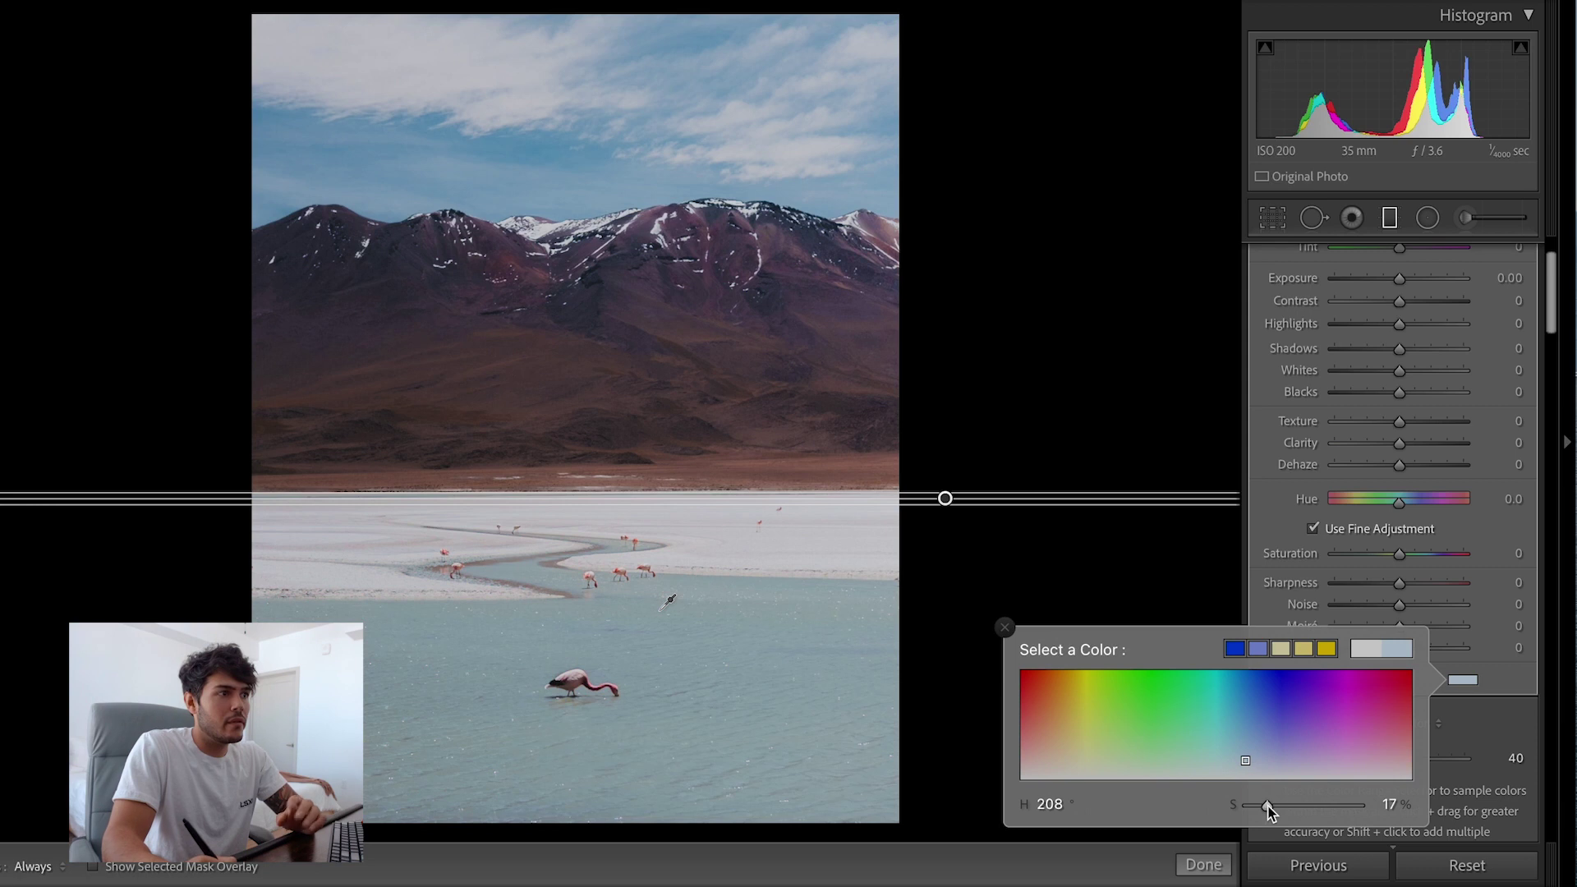
- Keep the blue tint, toggle the water filter to compare, then select the sunset canyon photo in the Library grid
{"action": "left_click", "coordinate": [1005, 627]}
{"action": "scroll", "coordinate": [1264, 555], "scroll_direction": "down", "scroll_amount": 3}
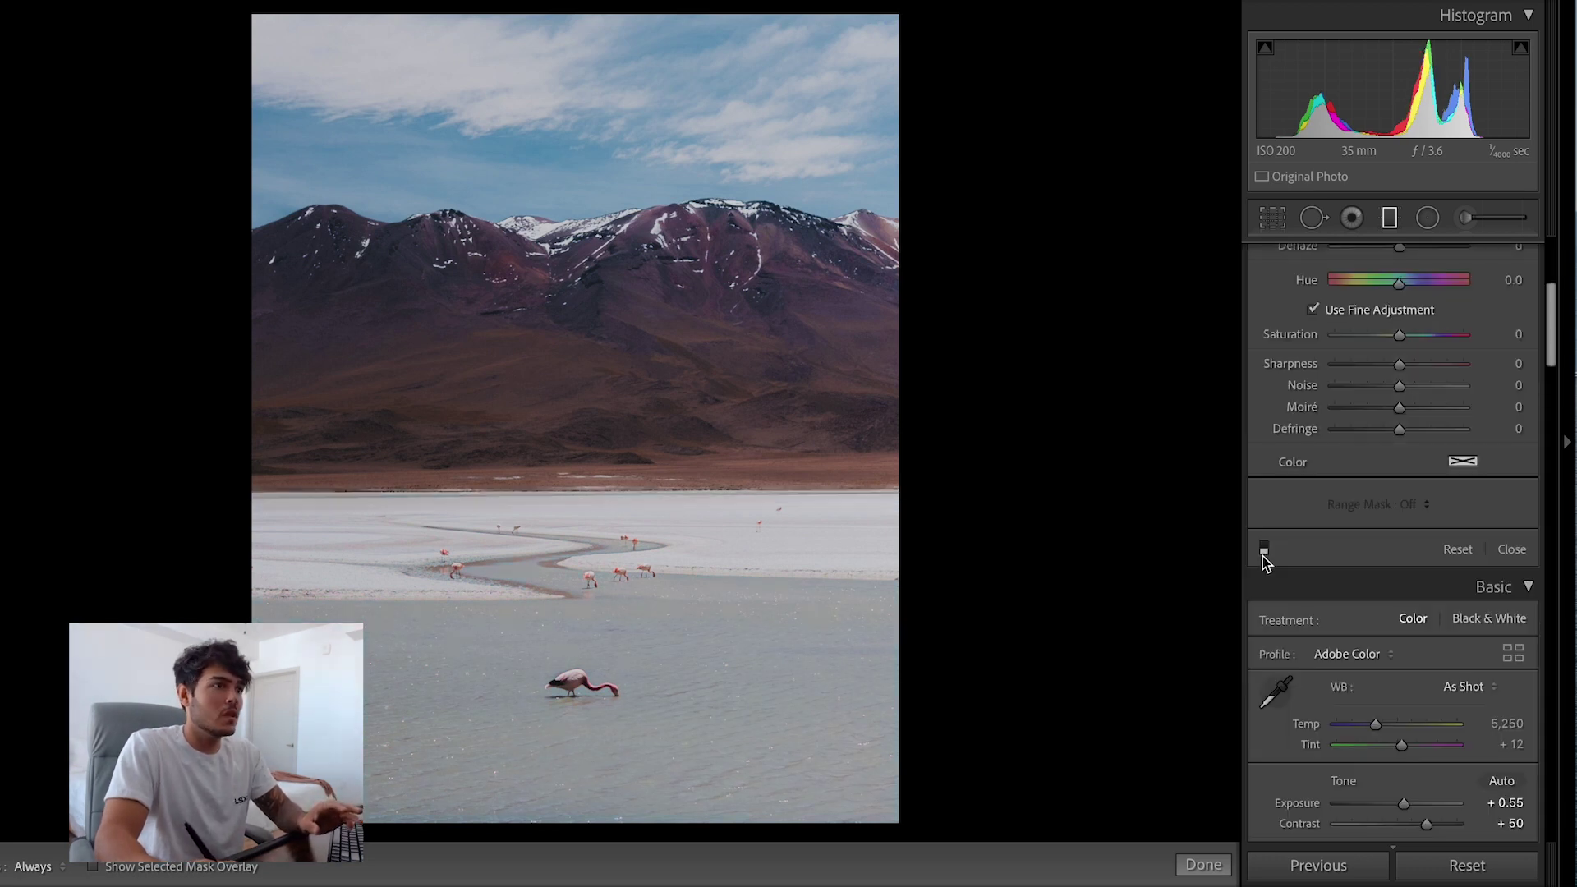
{"action": "left_click", "coordinate": [1264, 549]}
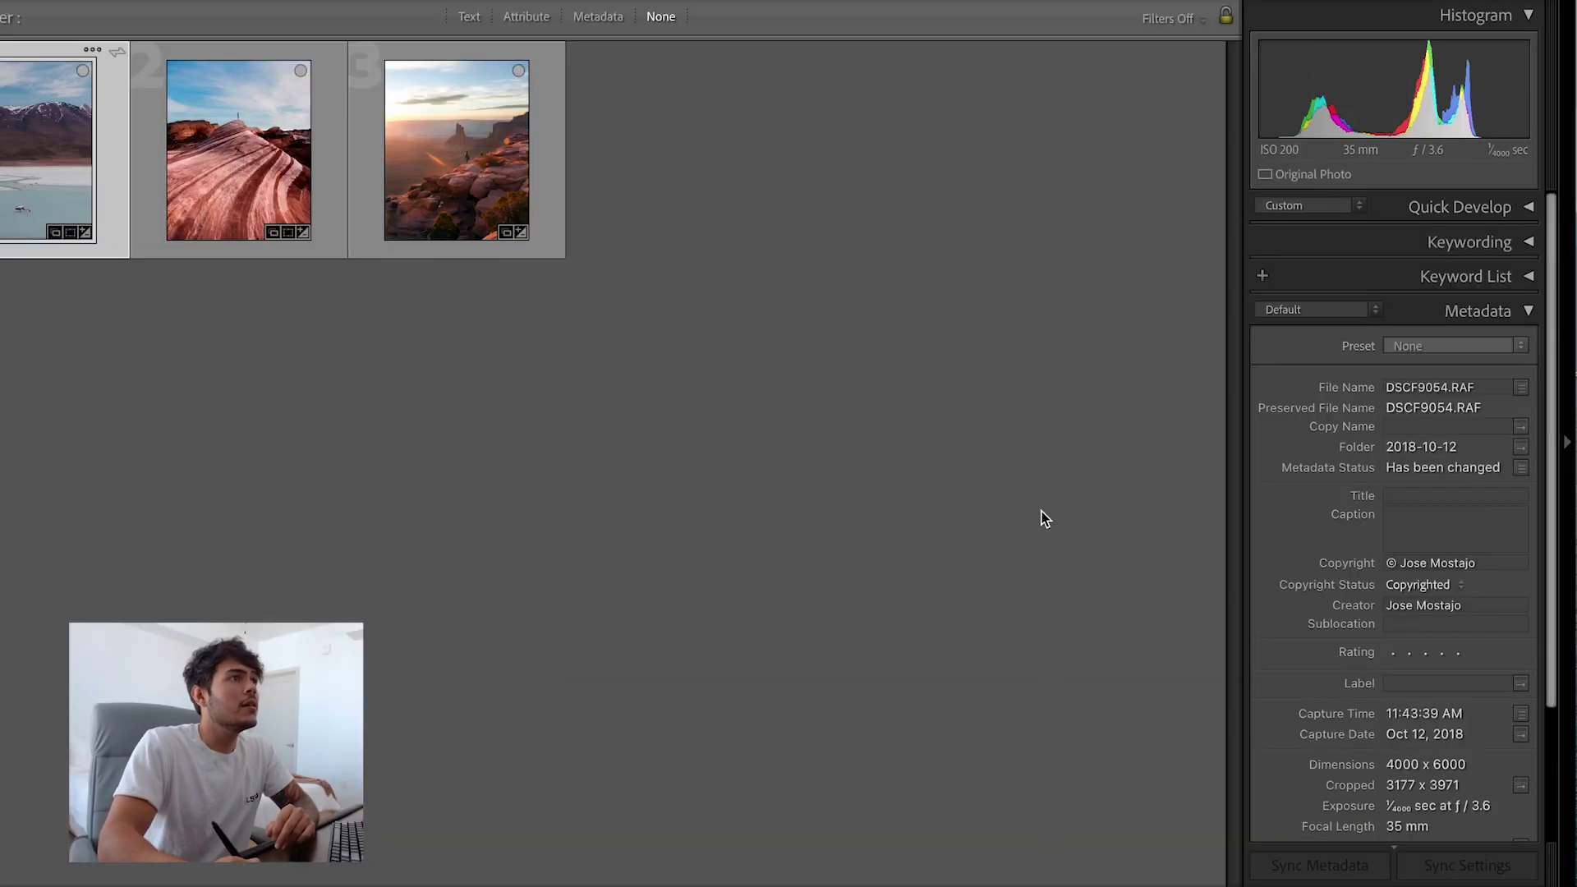
{"action": "key", "text": "g"}
{"action": "left_click", "coordinate": [493, 211]}
- Open the canyon photo in Develop and draw a radial filter ellipse over the central rocks below the hiker
{"action": "double_click", "coordinate": [492, 210]}
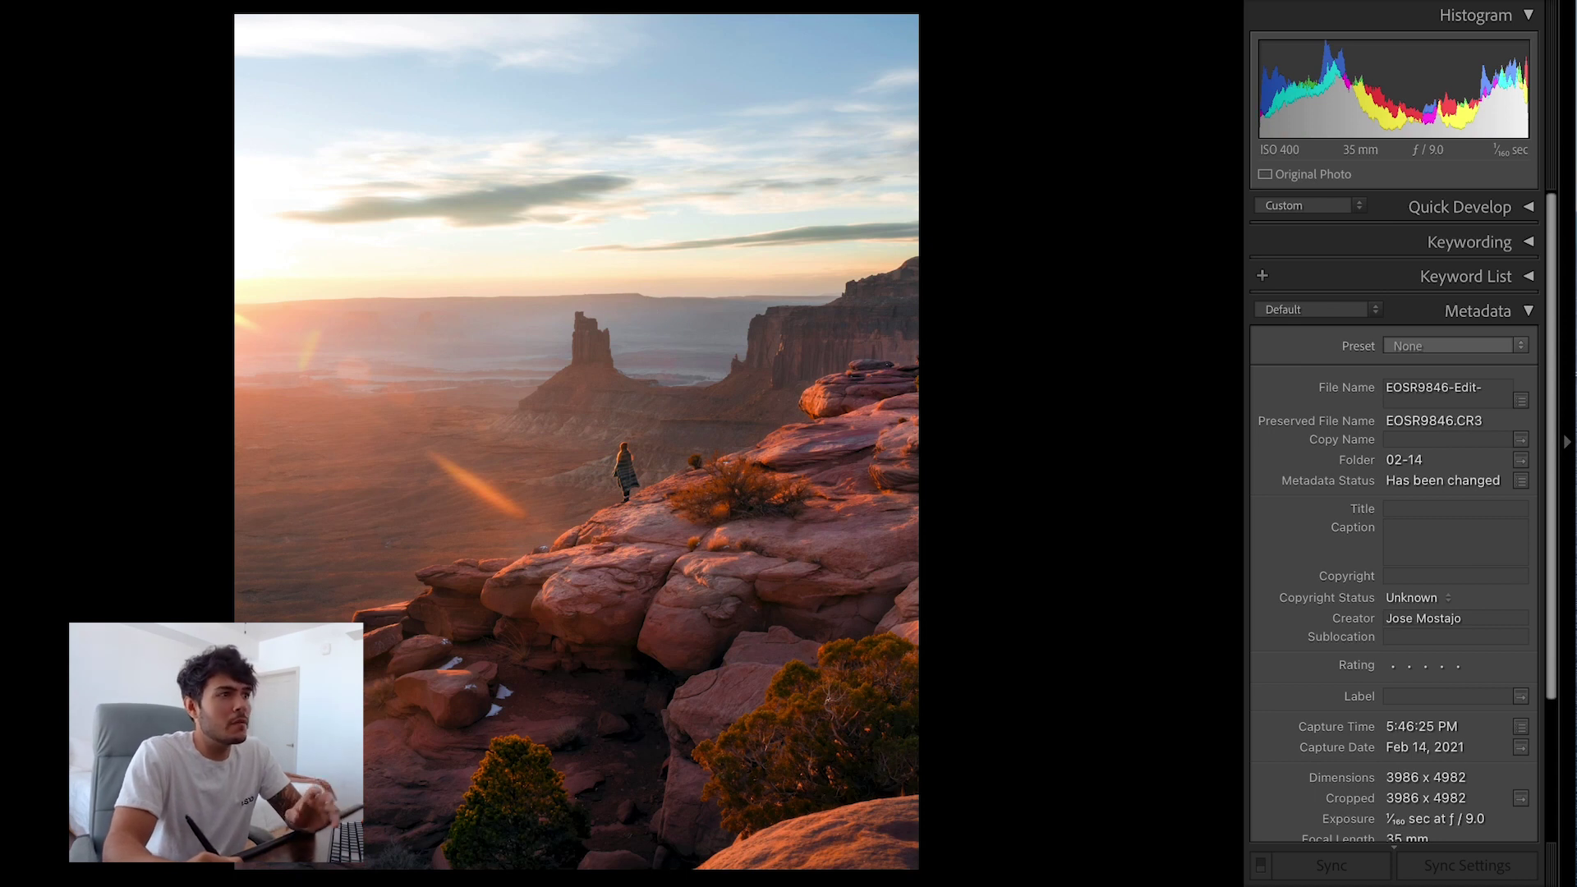
{"action": "key", "text": "d"}
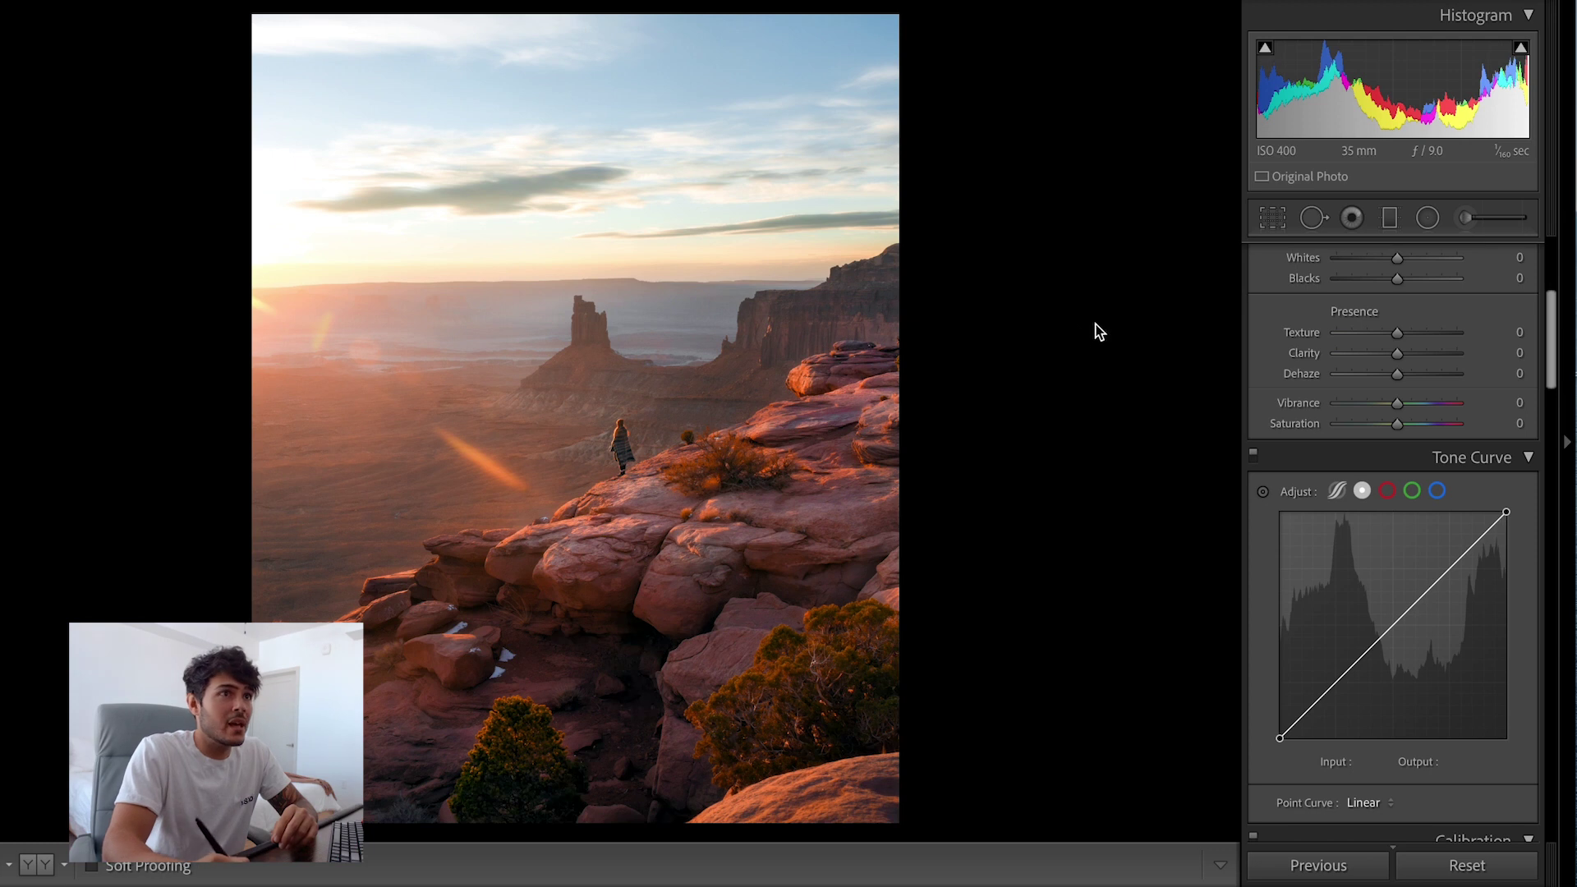
{"action": "left_click", "coordinate": [1428, 218]}
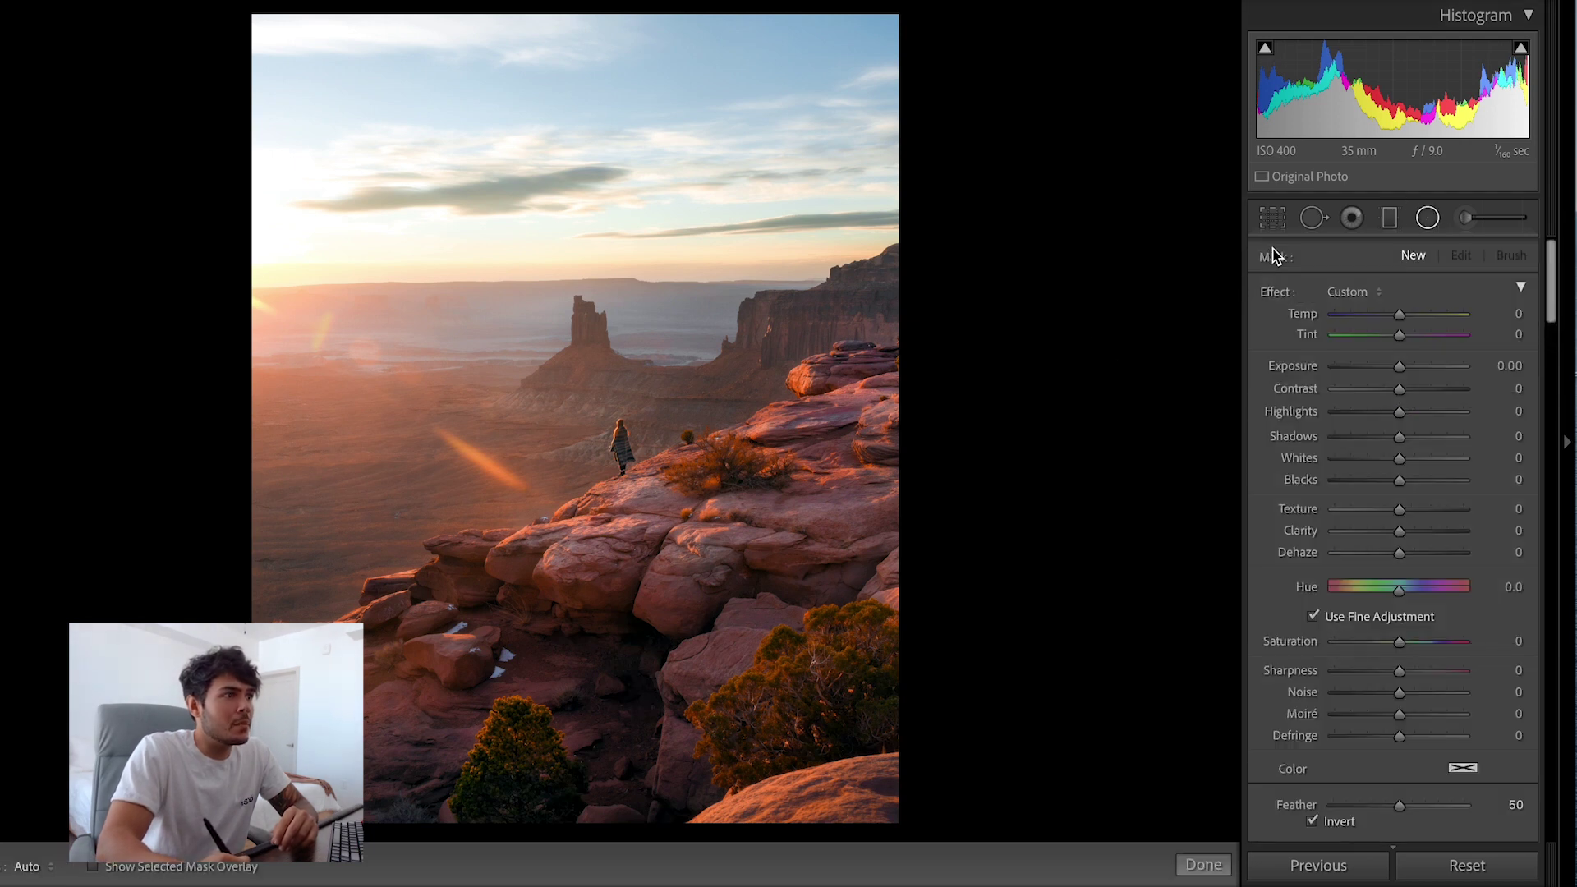
{"action": "left_click_drag", "start_coordinate": [585, 569], "coordinate": [609, 590]}
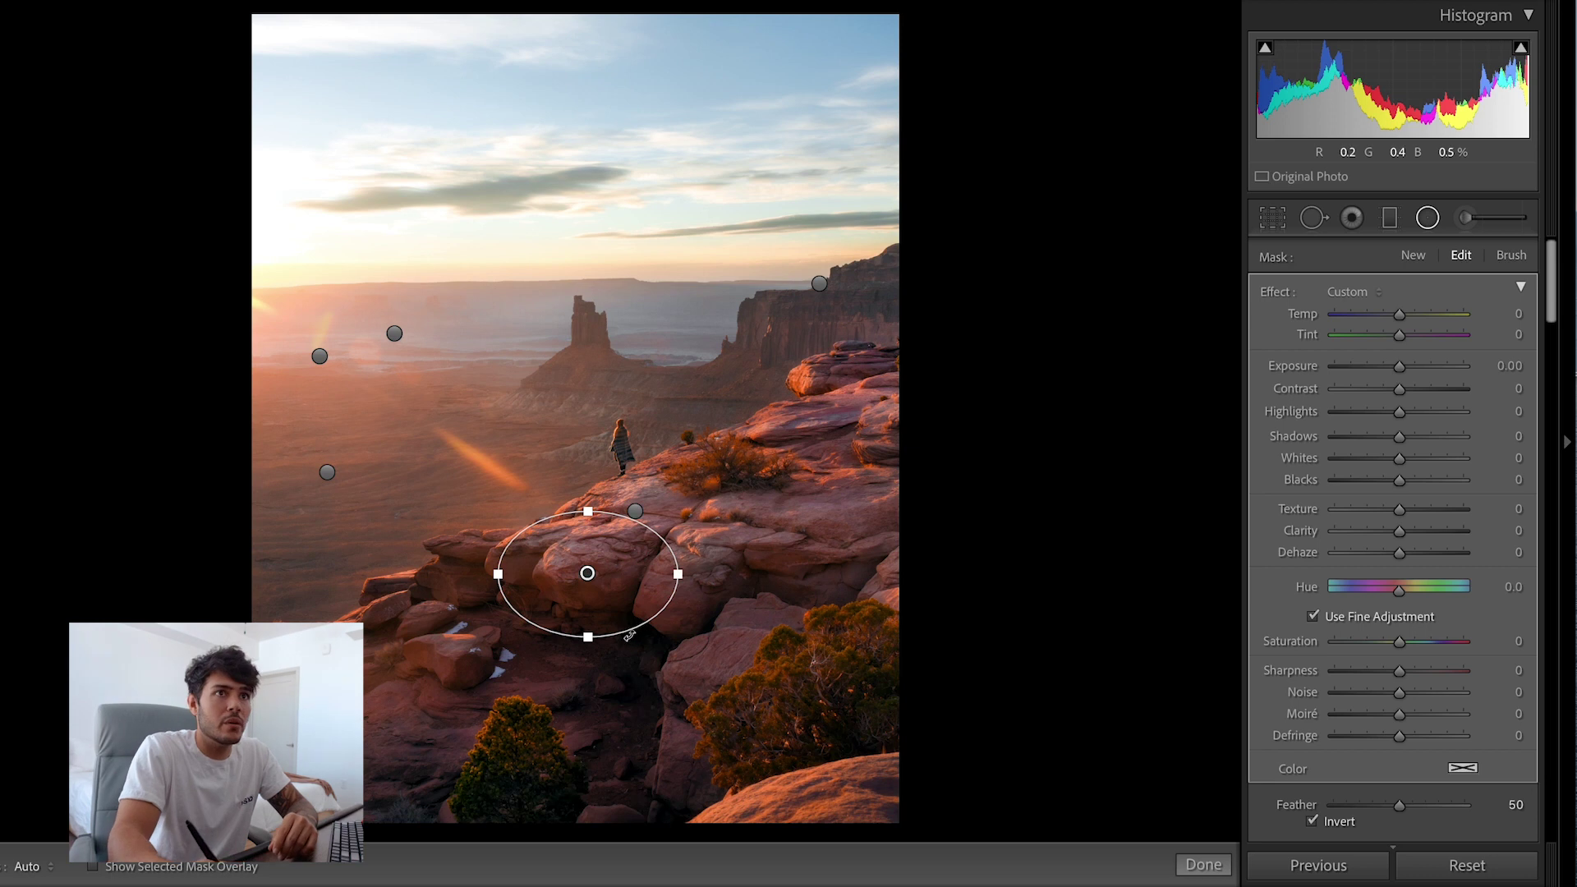
- Limit the rock radial filter to a luminance range of 0/36 and set its Shadows to -37
{"action": "scroll", "coordinate": [1426, 433], "scroll_direction": "down", "scroll_amount": 5}
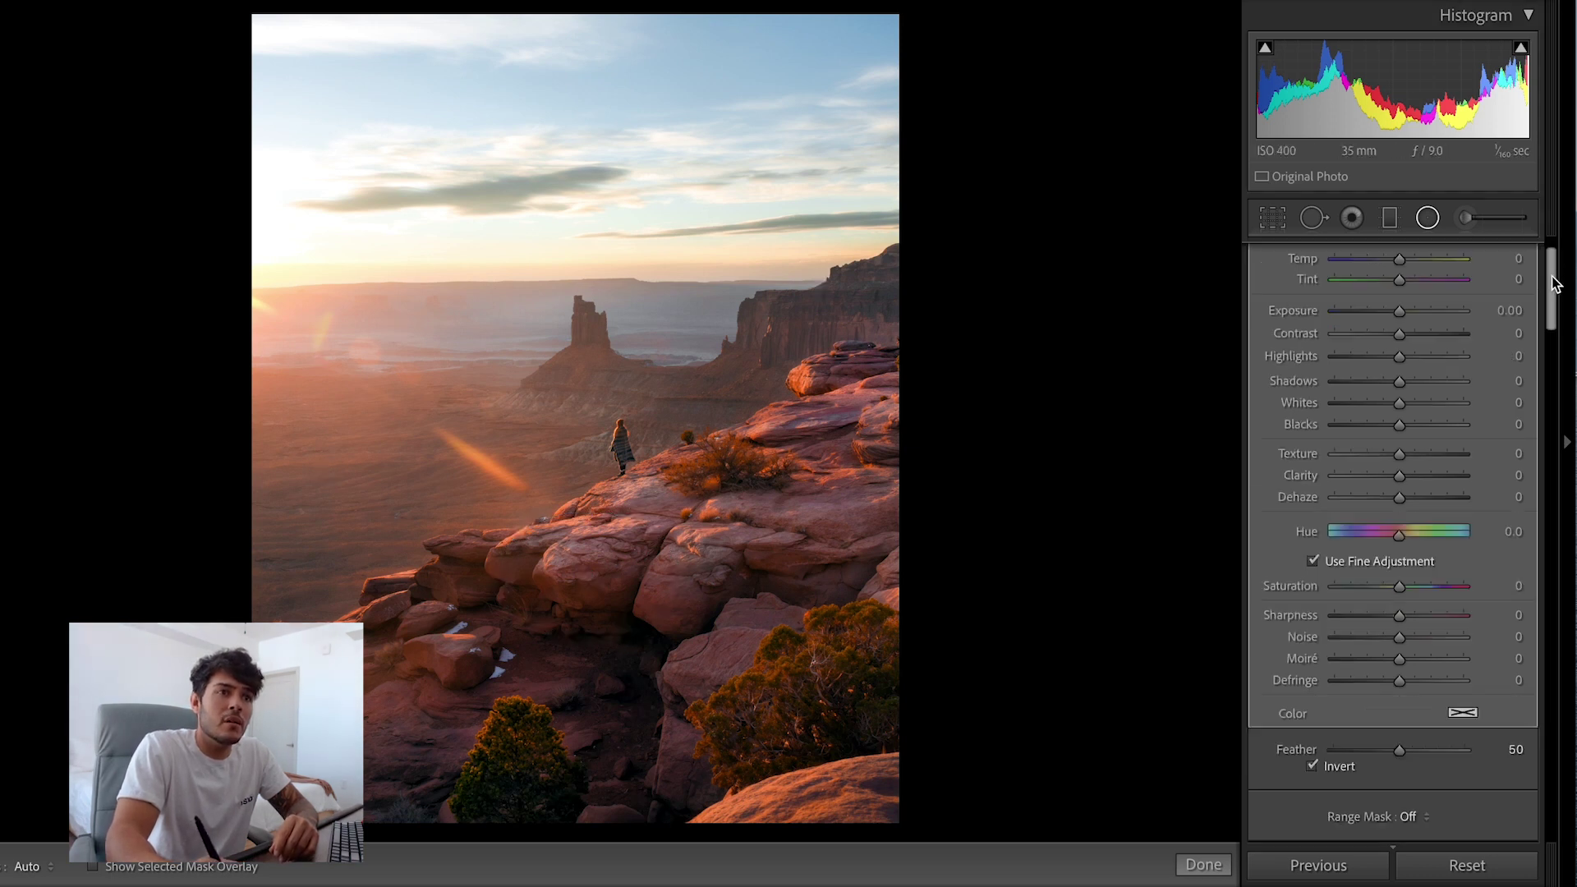
{"action": "left_click", "coordinate": [1409, 624]}
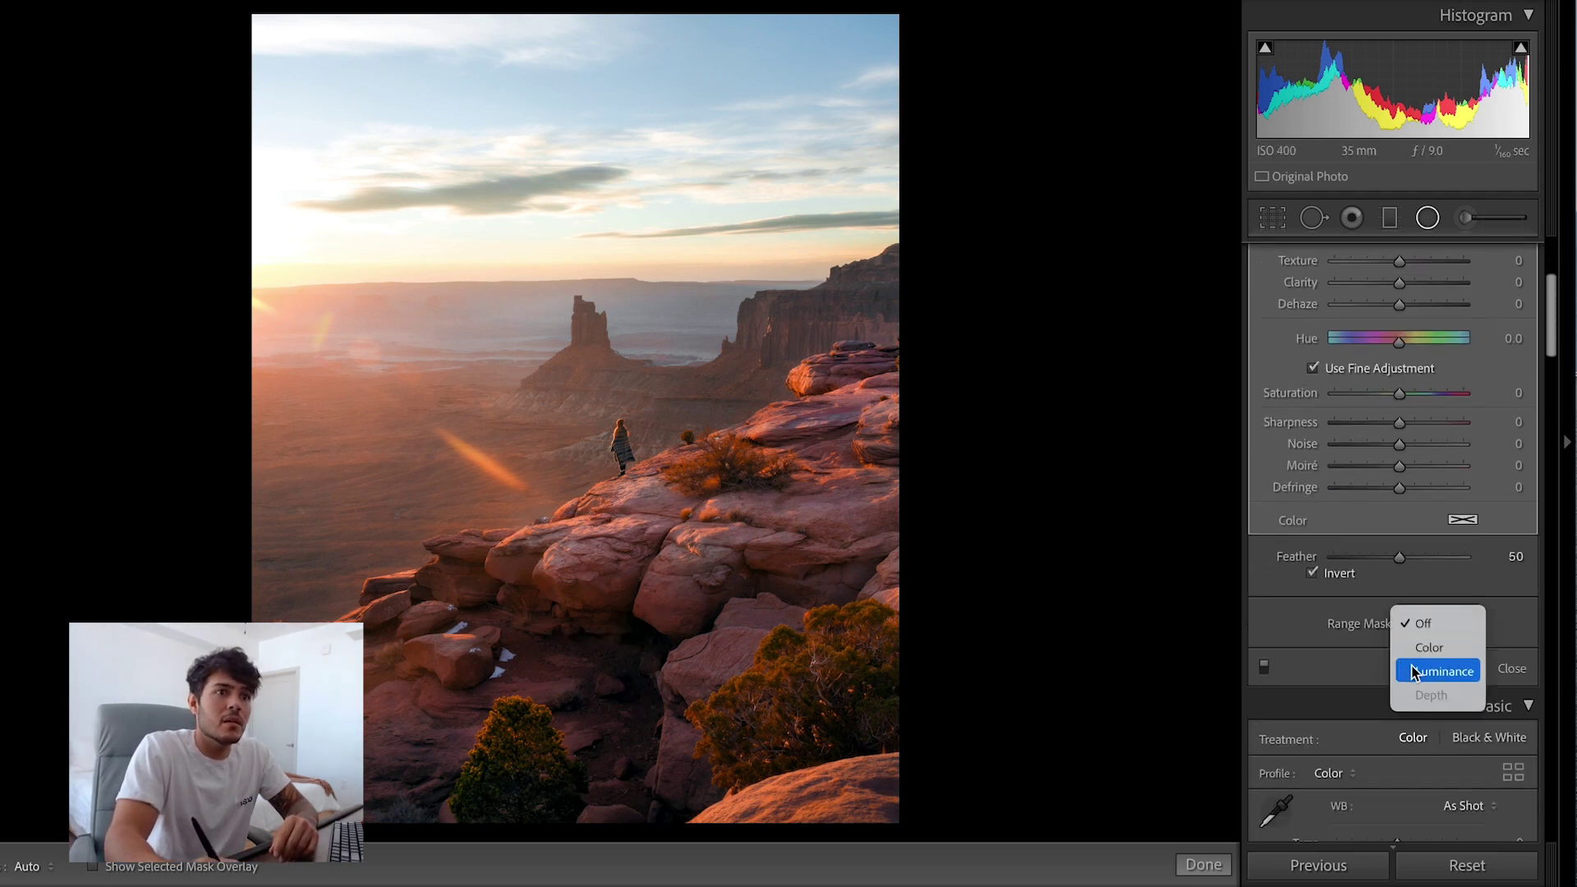
{"action": "left_click", "coordinate": [1418, 668]}
{"action": "left_click", "coordinate": [1352, 652]}
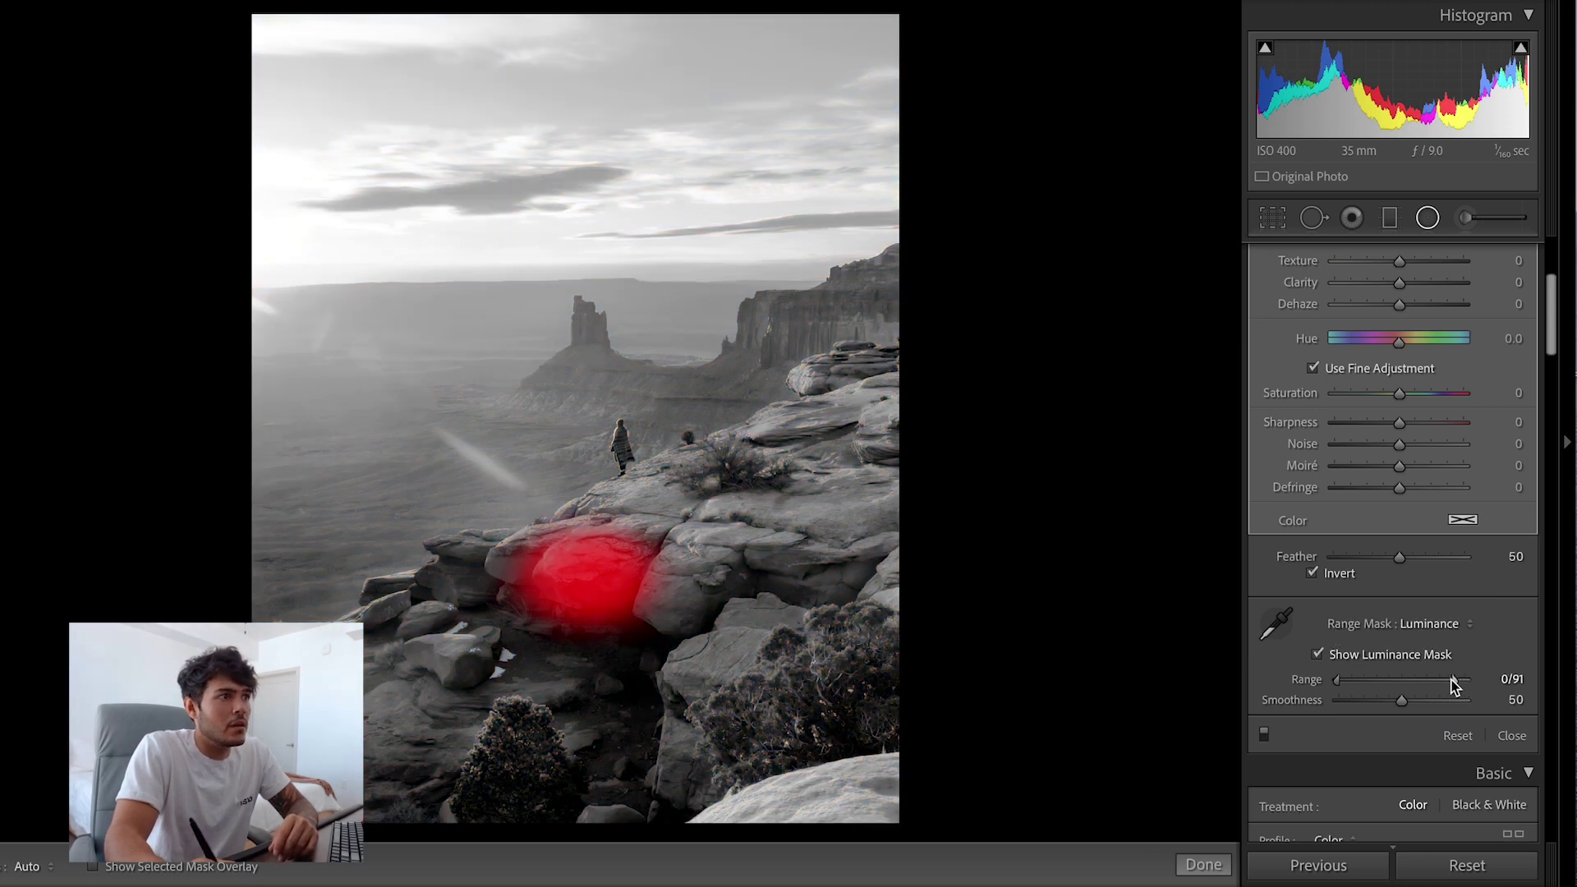
{"action": "left_click_drag", "start_coordinate": [1453, 680], "coordinate": [1386, 684]}
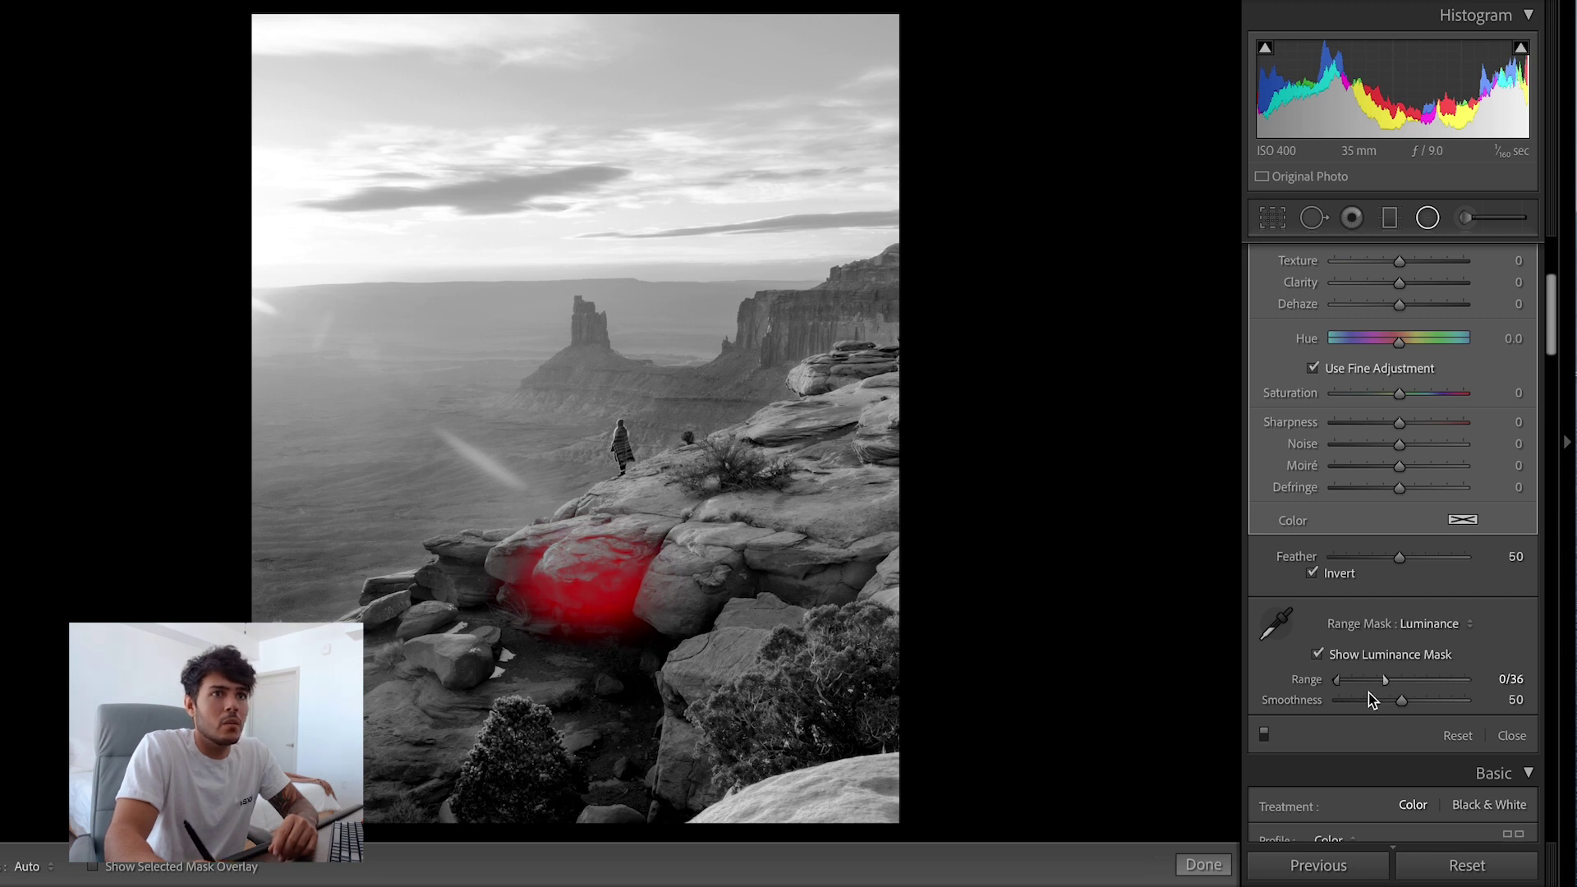
{"action": "scroll", "coordinate": [1395, 441], "scroll_direction": "up", "scroll_amount": 3}
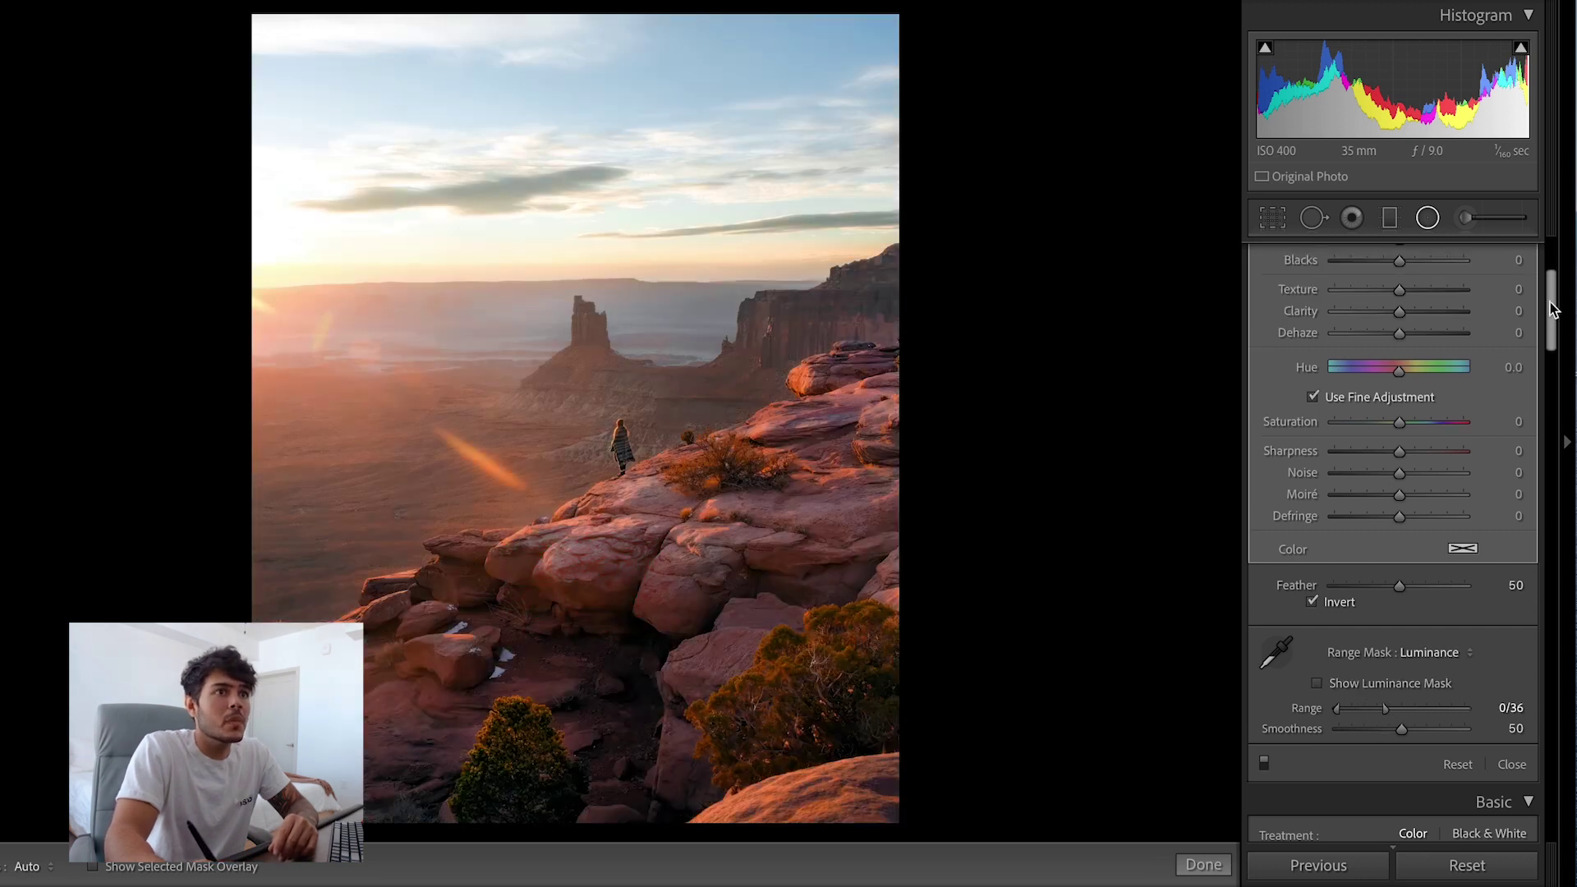
{"action": "left_click_drag", "start_coordinate": [1396, 441], "coordinate": [1377, 443]}
- Close the first radial filter and draw a new radial ellipse over the lower-right bush
{"action": "key", "text": "shift+m"}
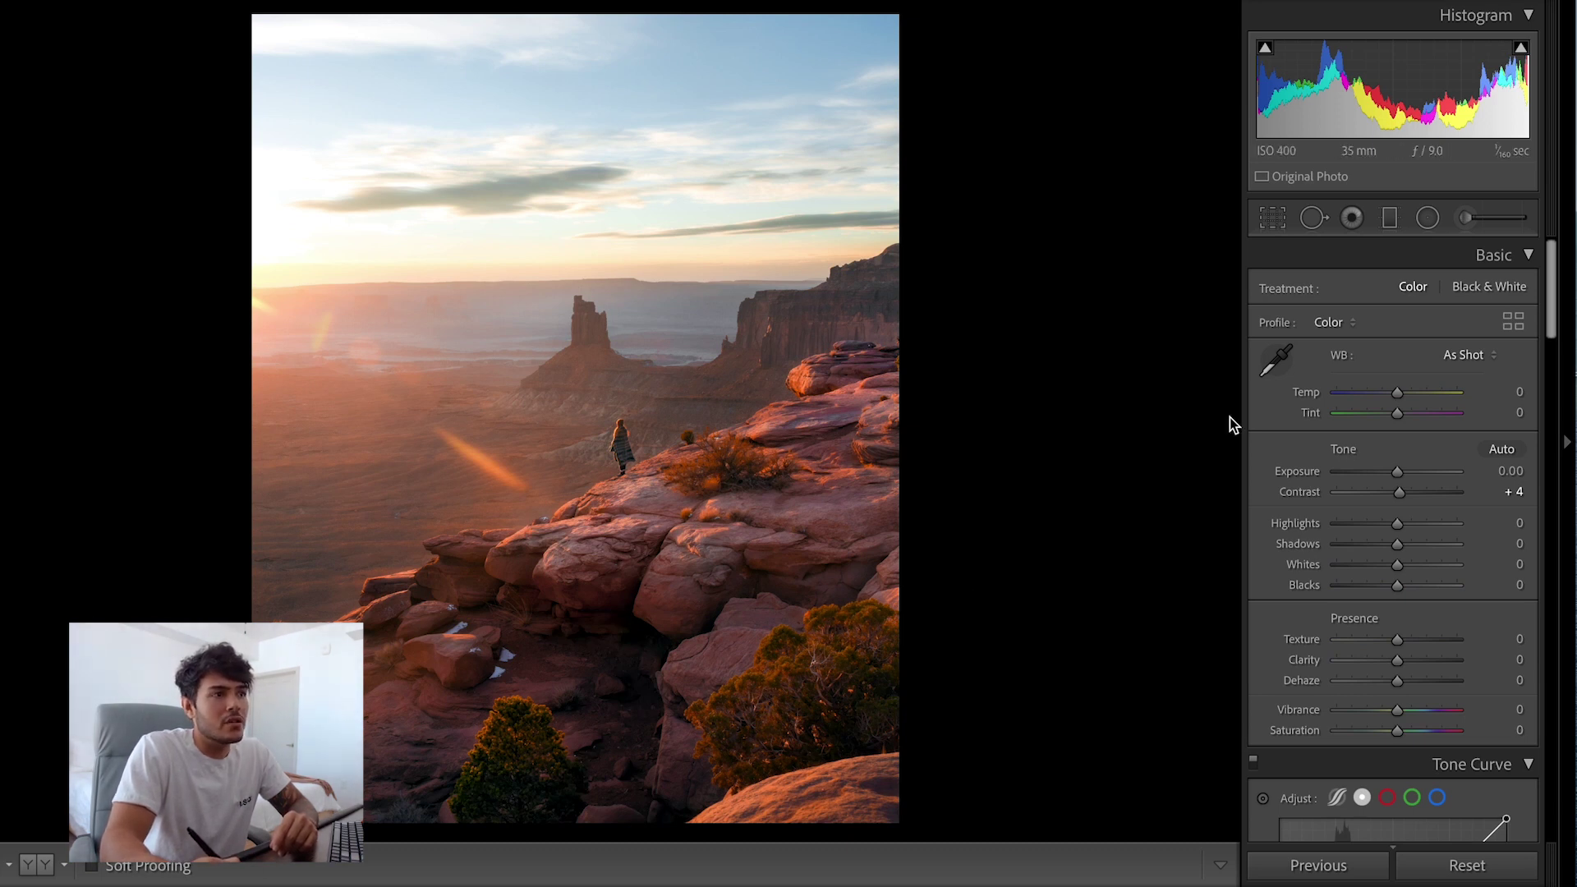
{"action": "left_click", "coordinate": [1413, 218]}
{"action": "left_click_drag", "start_coordinate": [821, 658], "coordinate": [990, 558]}
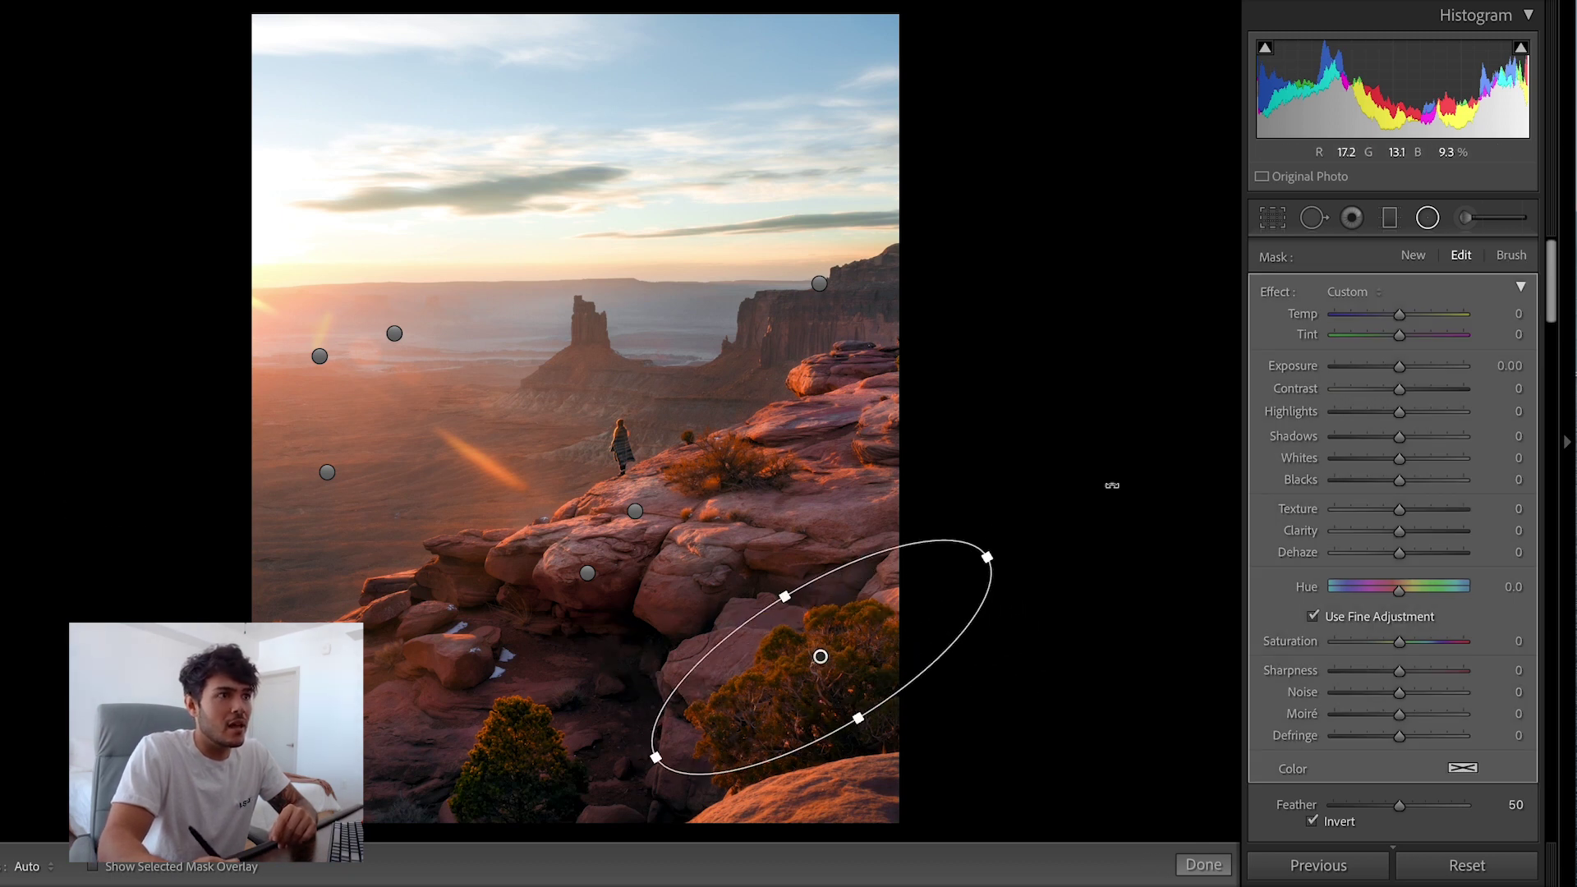
- Set the new filter's Range Mask to Luminance with range 31/100, excluding the darkest tones
{"action": "left_click_drag", "start_coordinate": [1552, 309], "coordinate": [1555, 333]}
{"action": "scroll", "coordinate": [1403, 505], "scroll_direction": "down", "scroll_amount": 3}
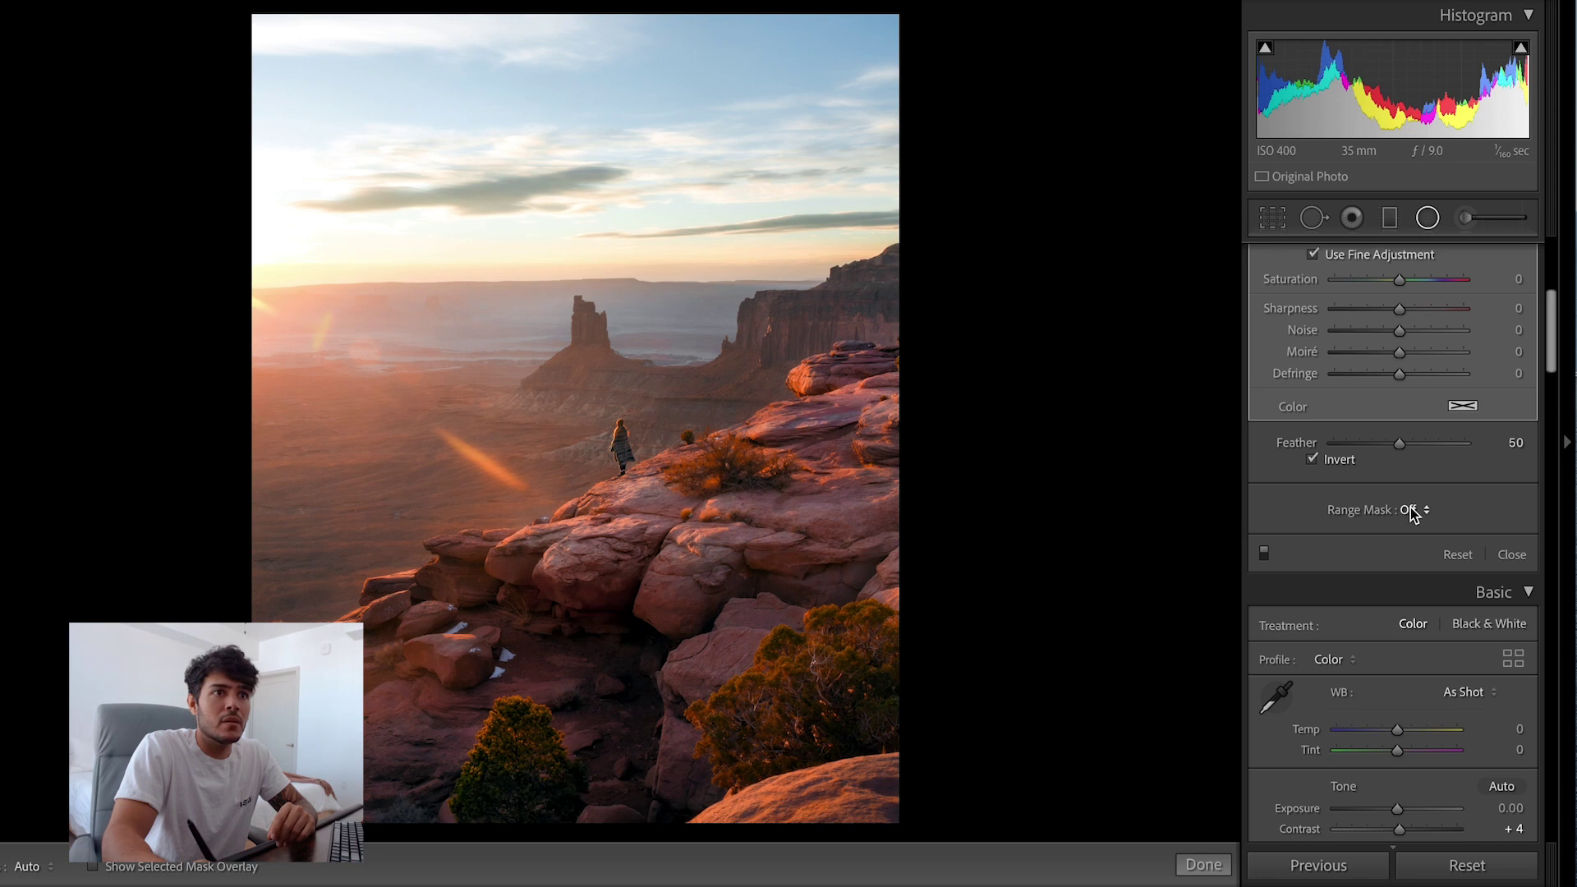
{"action": "left_click", "coordinate": [1413, 511]}
{"action": "left_click", "coordinate": [1421, 559]}
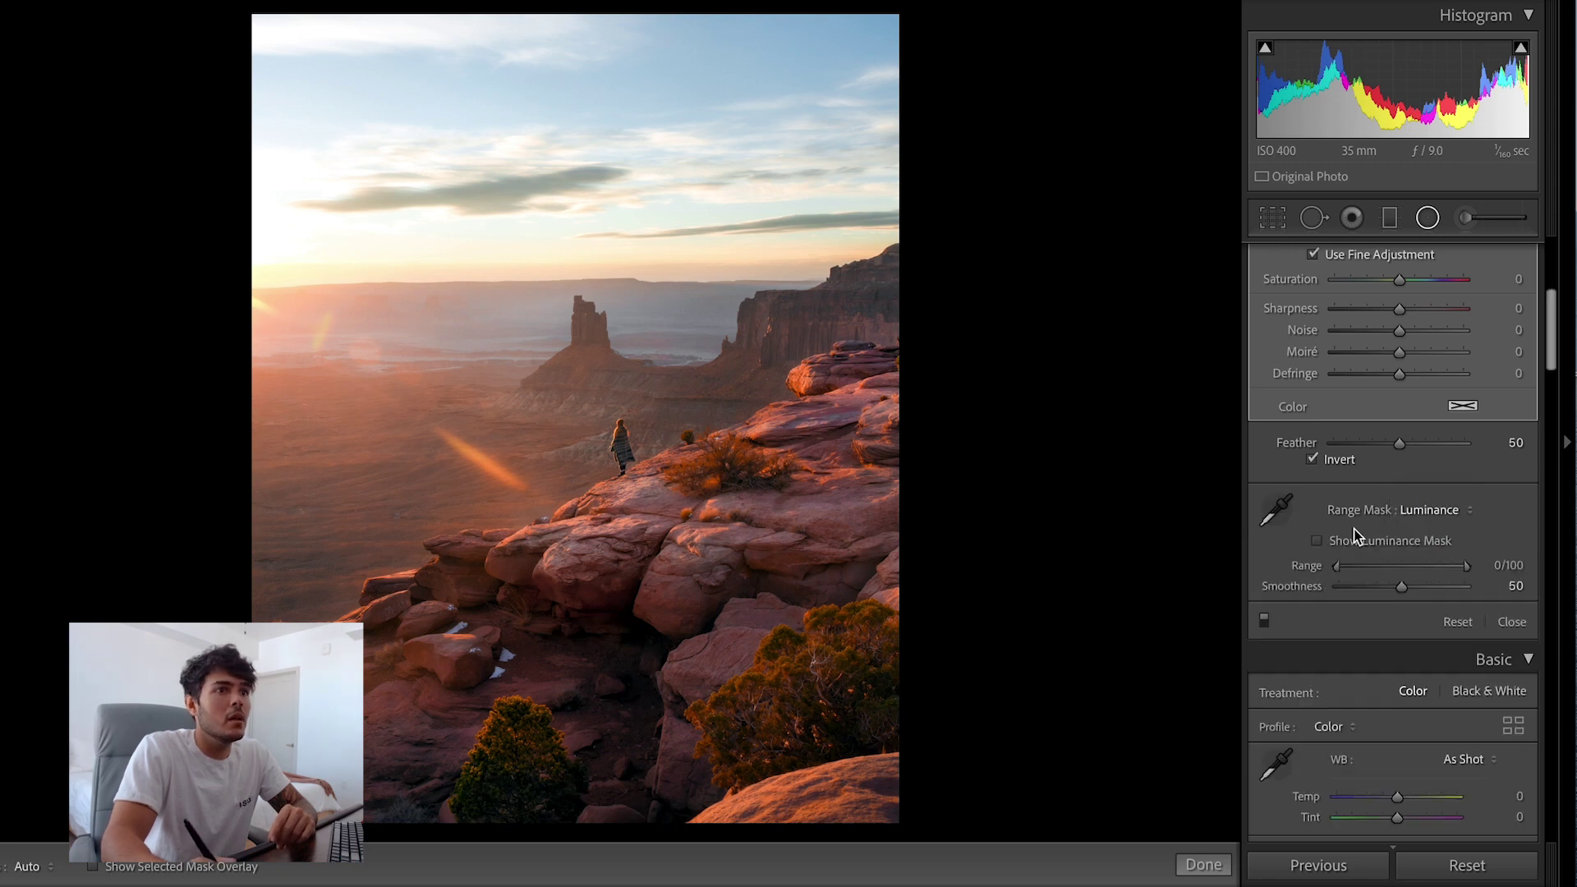
{"action": "left_click", "coordinate": [1318, 540]}
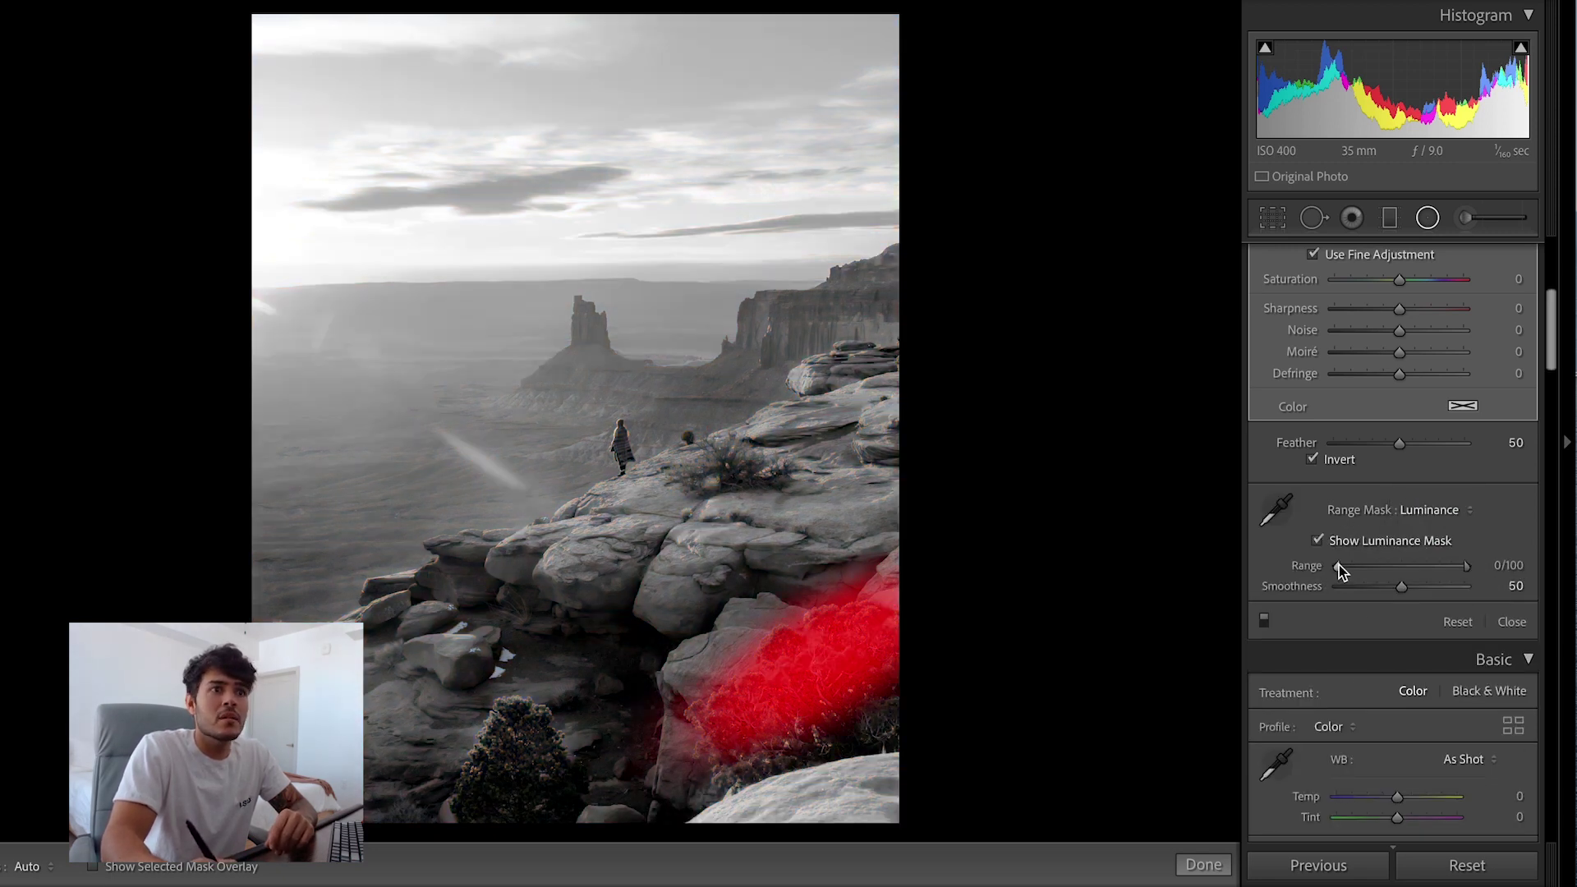
{"action": "left_click_drag", "start_coordinate": [1339, 565], "coordinate": [1374, 556]}
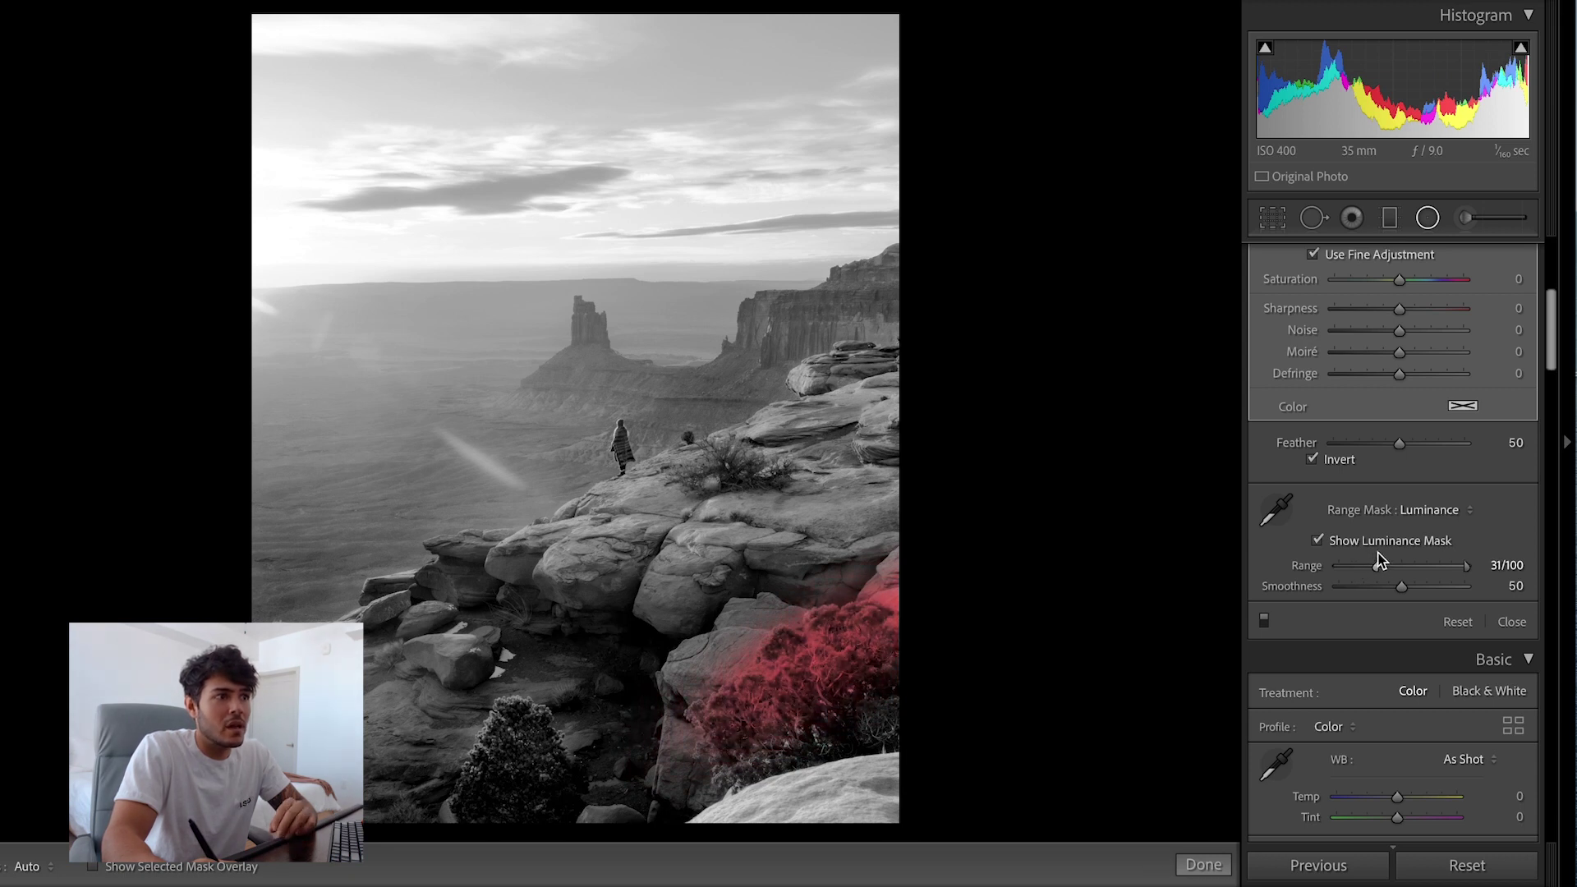
{"action": "left_click", "coordinate": [1388, 542]}
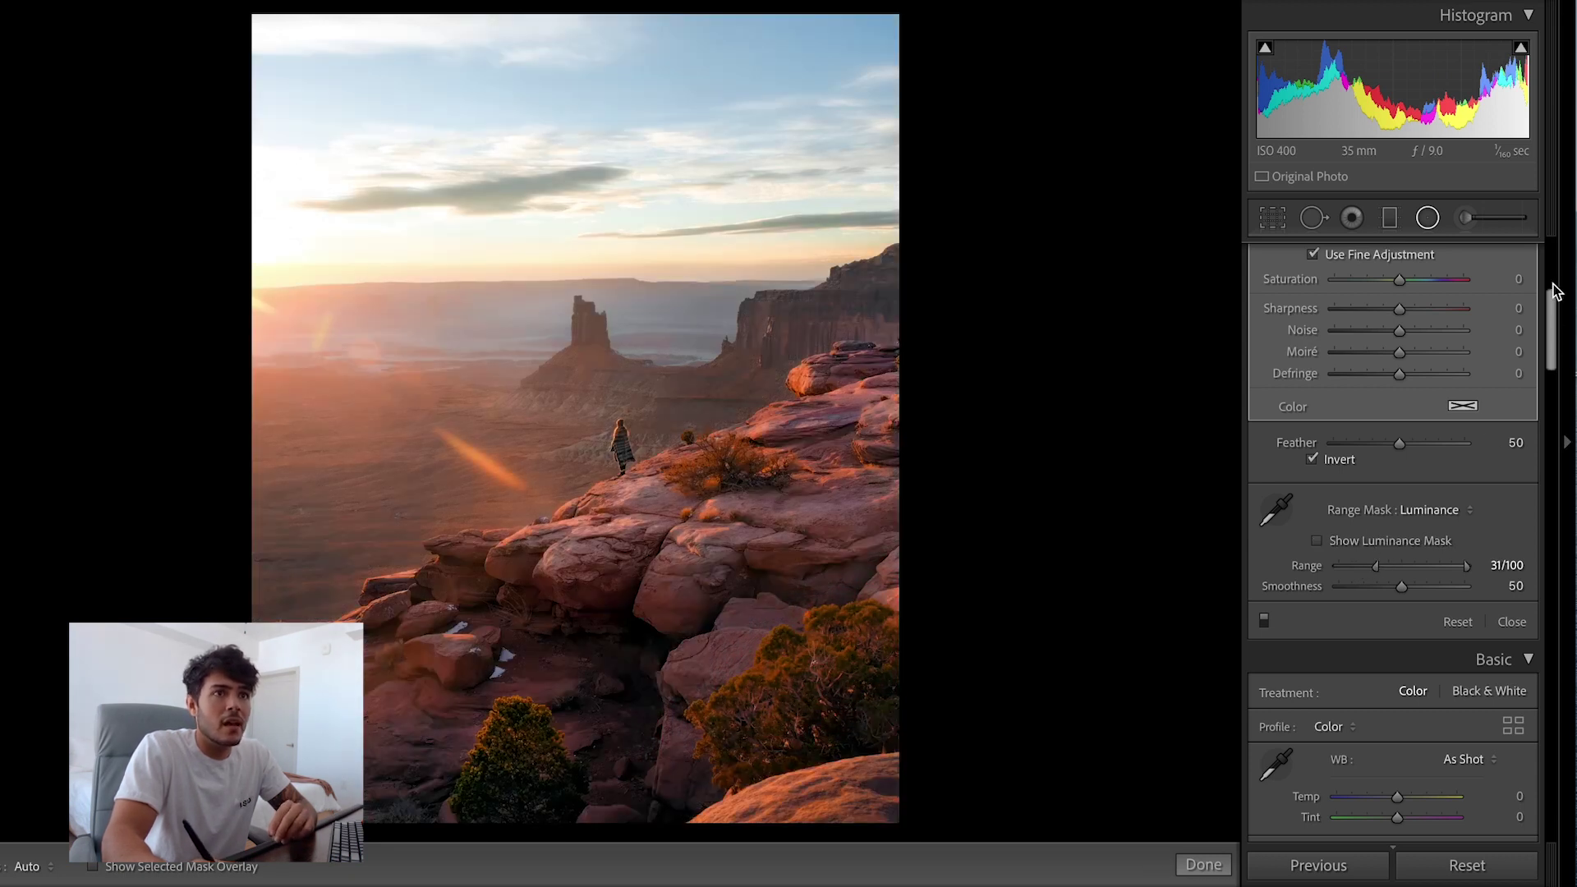
- Raise Whites to 71 on the lower-right radial filter to brighten the bush and rocks
{"action": "left_click_drag", "start_coordinate": [1551, 312], "coordinate": [1551, 225]}
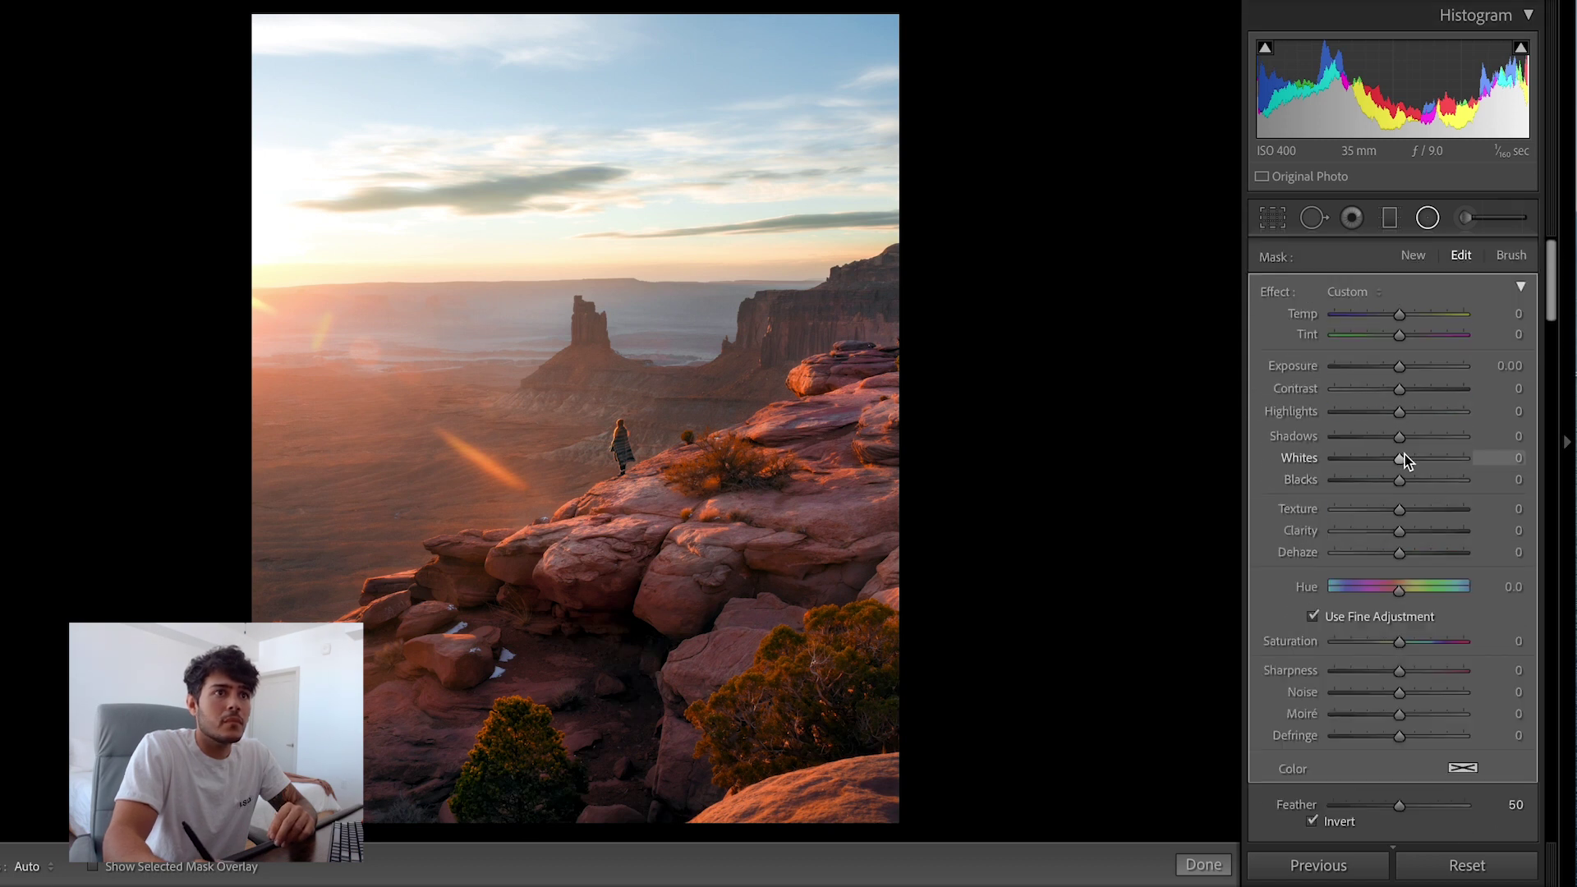
{"action": "left_click_drag", "start_coordinate": [1405, 456], "coordinate": [1437, 451]}
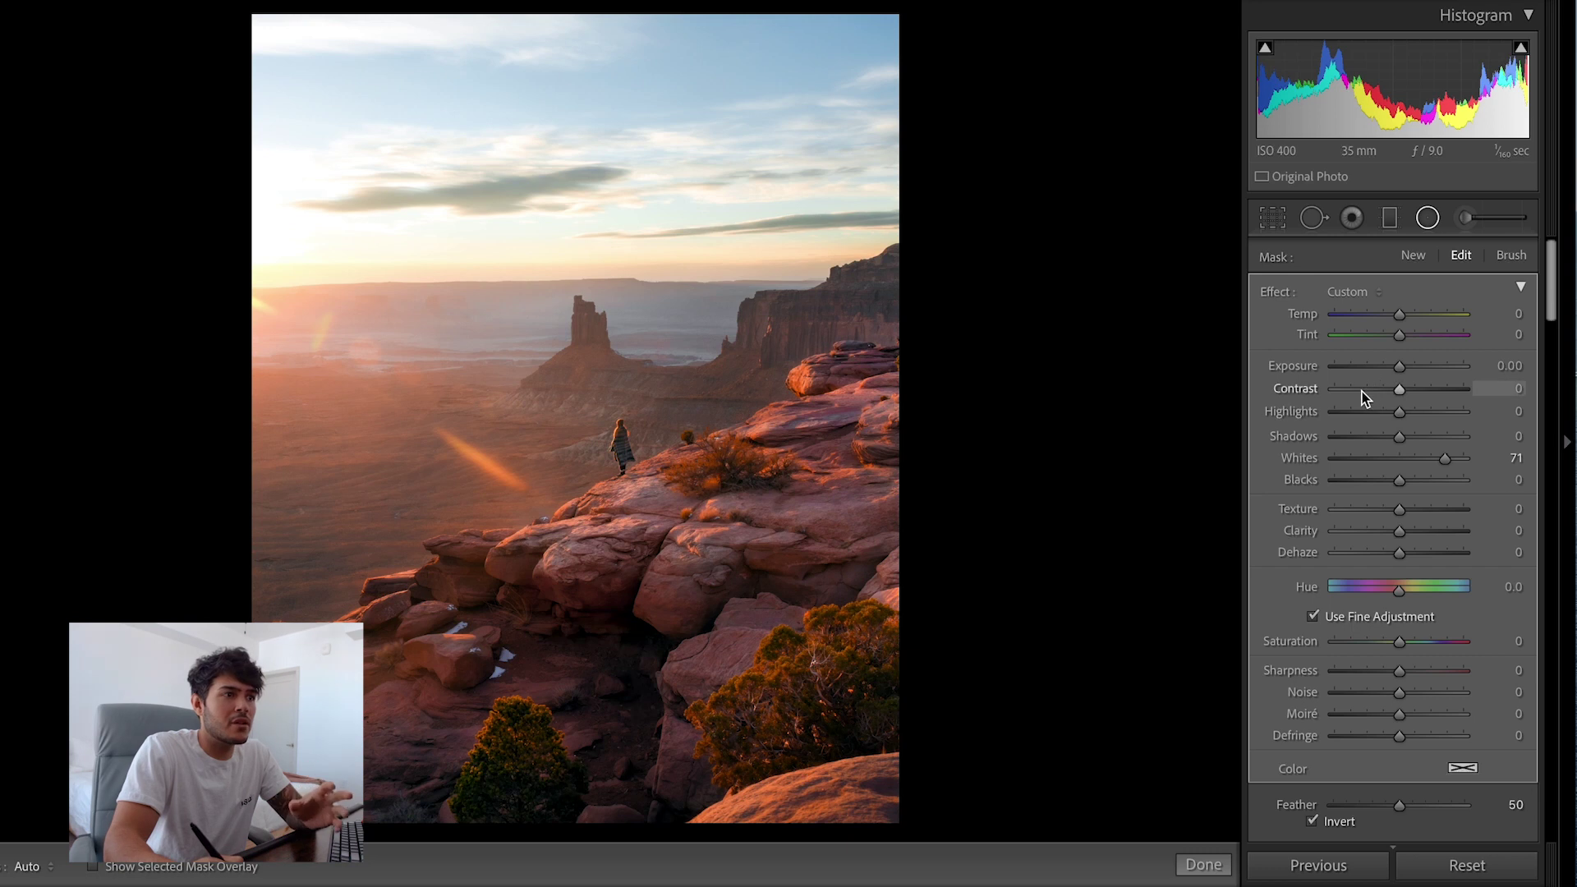